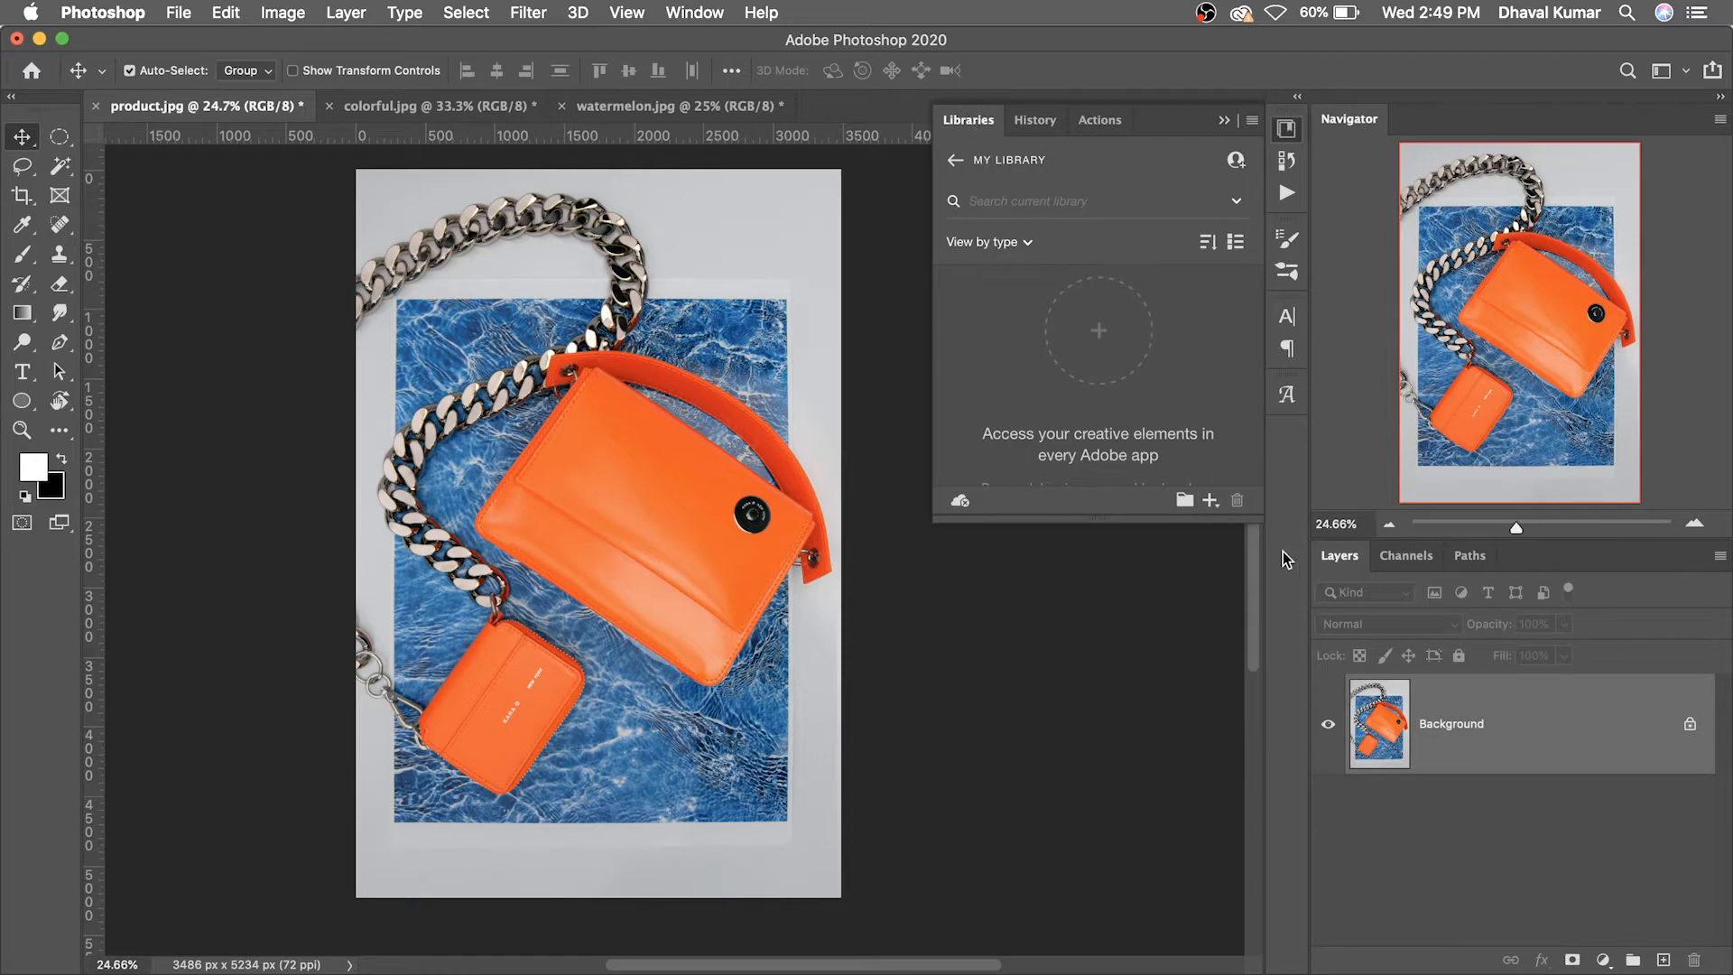
Step: Open Create from Image for the product photo in the library, then reposition and enlarge its window
left_click(1210, 501)
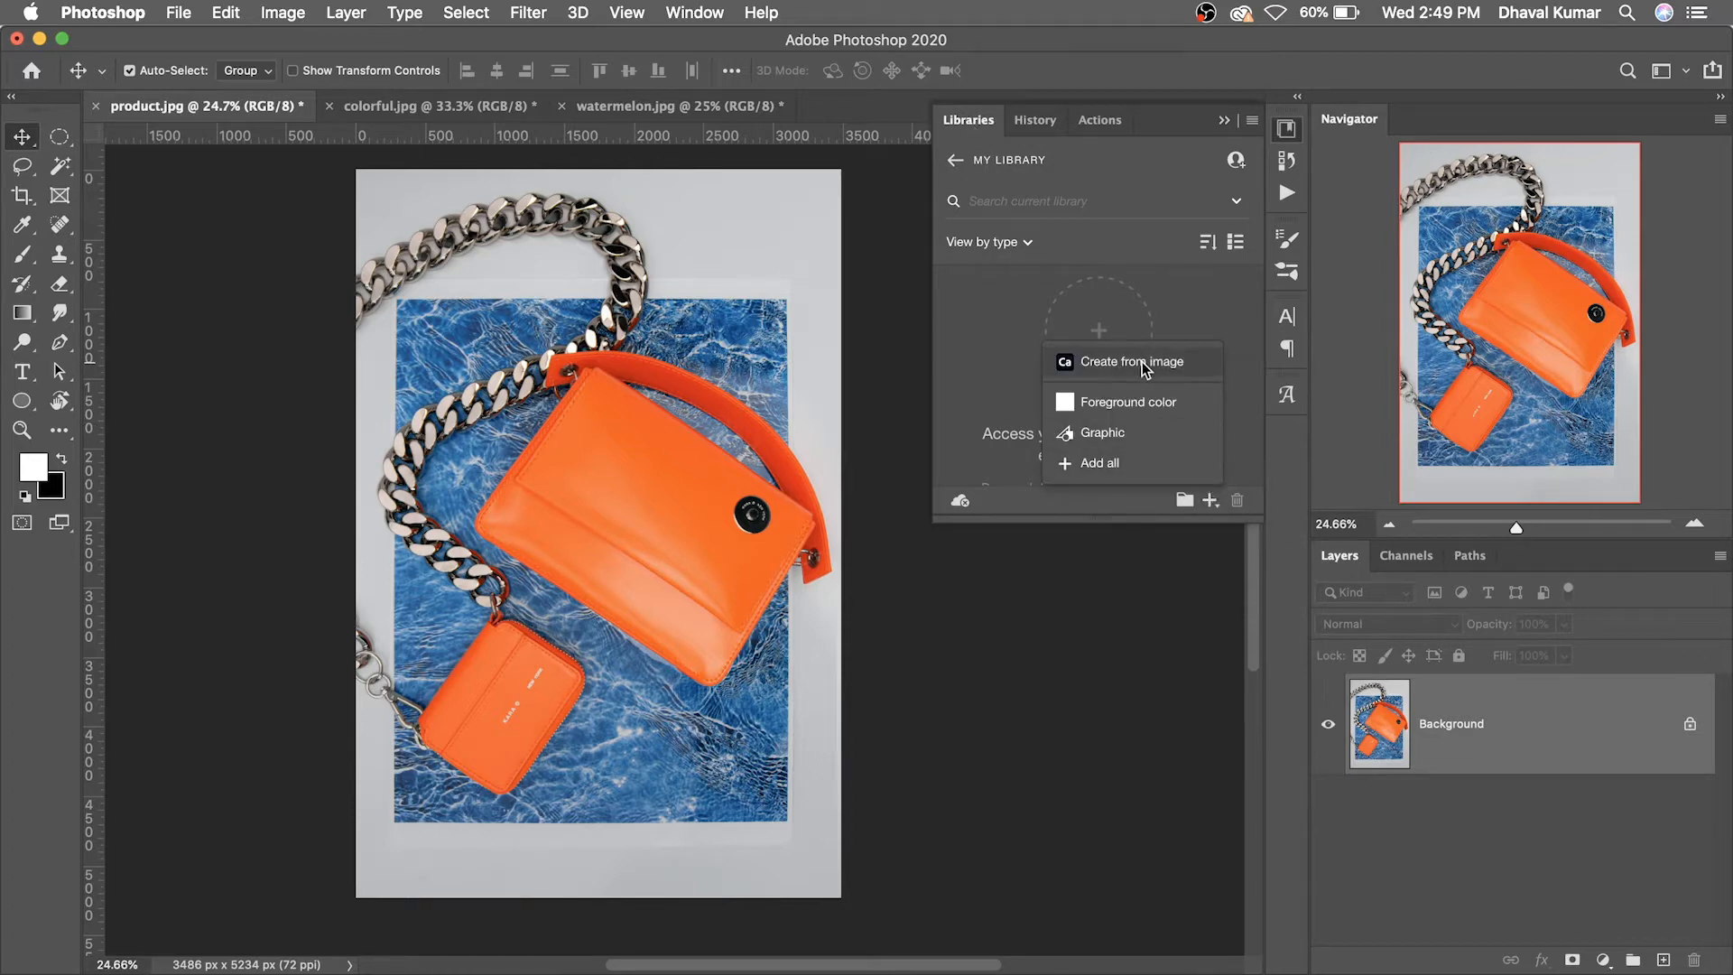
left_click(1146, 488)
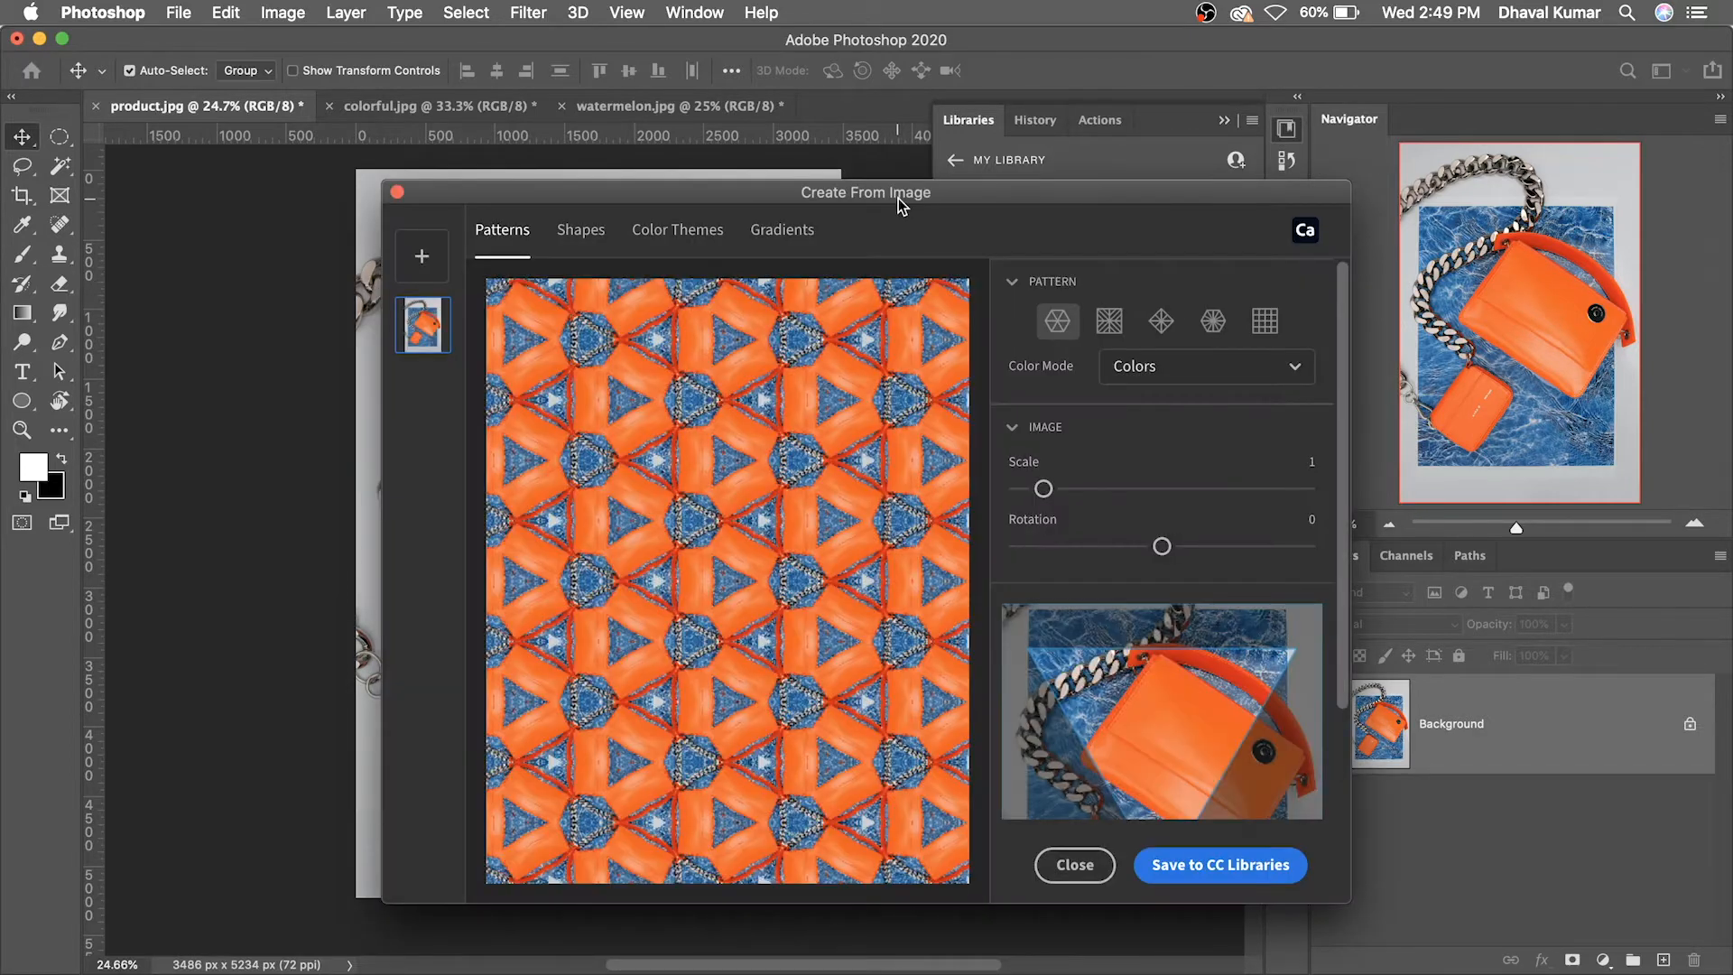
left_click_drag(897, 197, 722, 81)
double_click(722, 72)
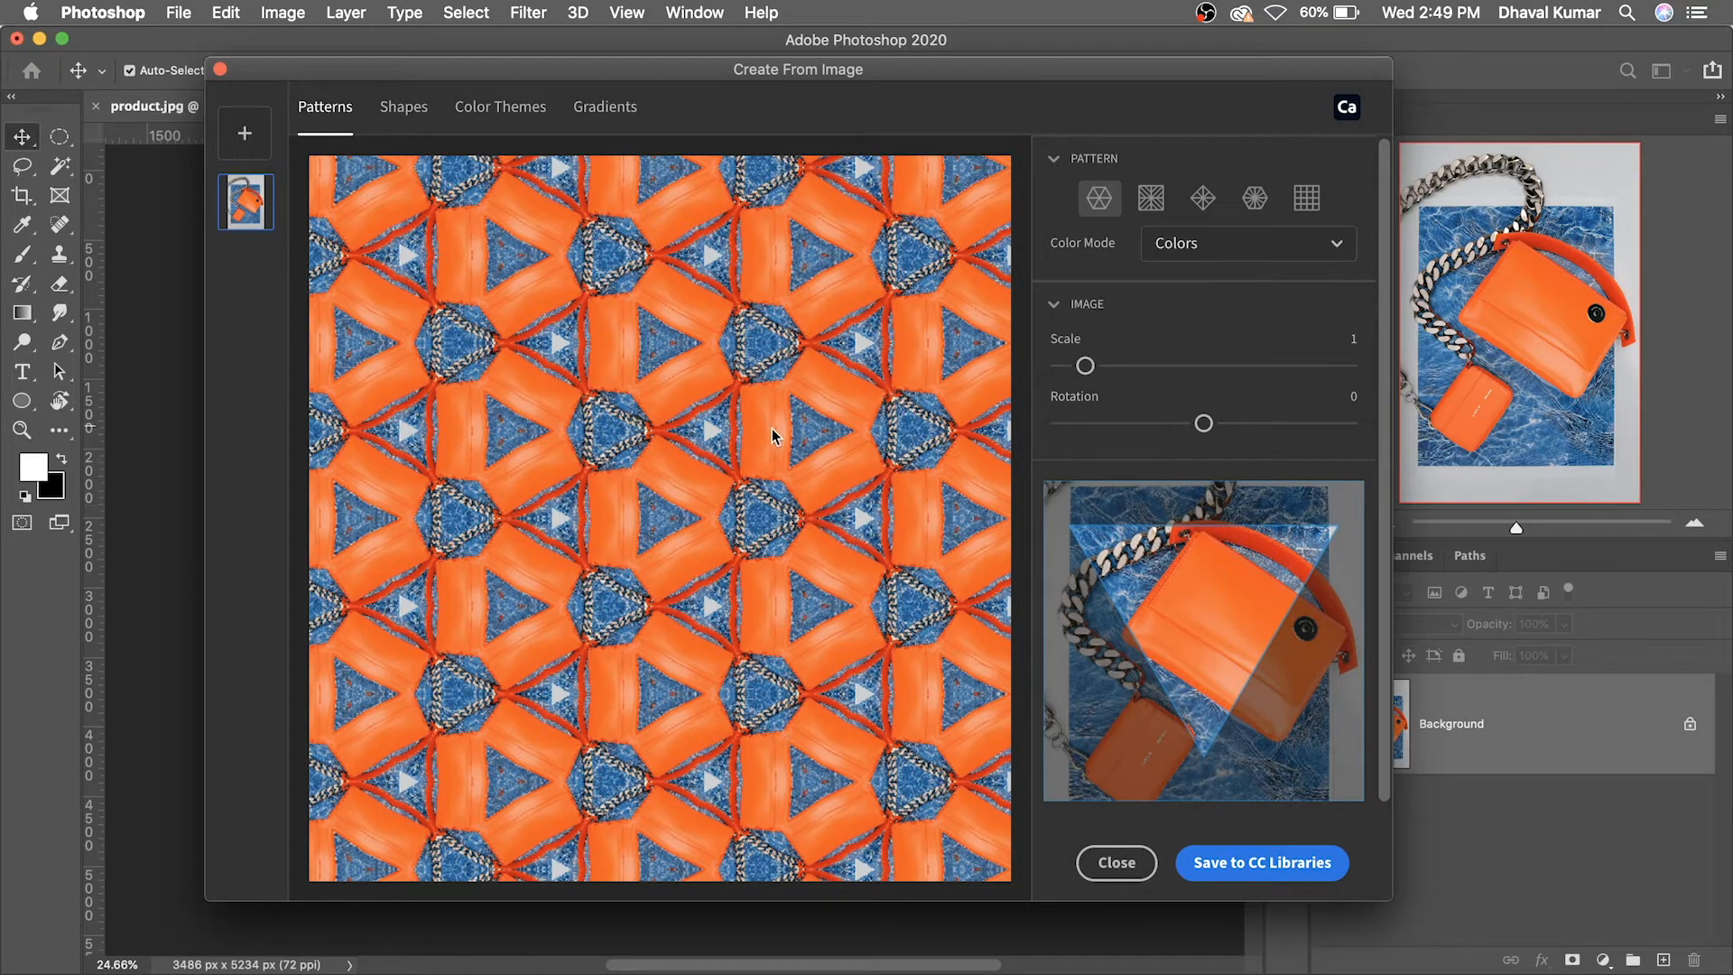
Step: Shift the bag photo beneath the pattern's triangular sampling area and set its scale to 1.4 and rotation to 4
left_click_drag(1216, 635, 1210, 506)
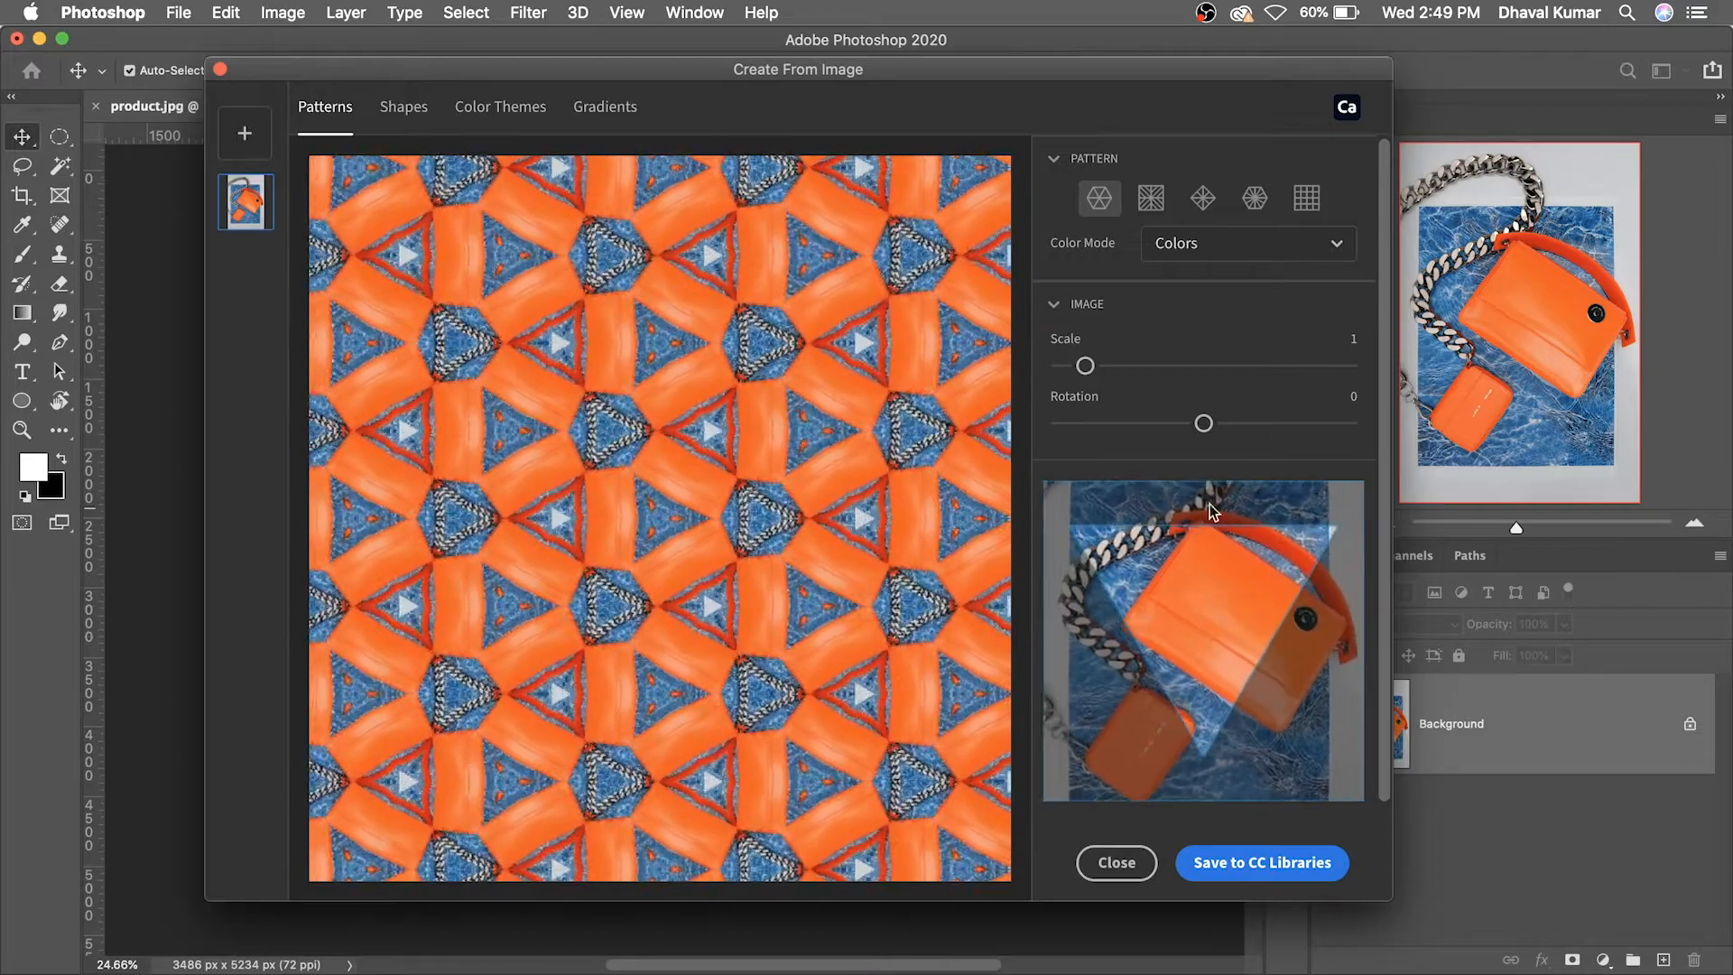
left_click_drag(1070, 369, 1124, 365)
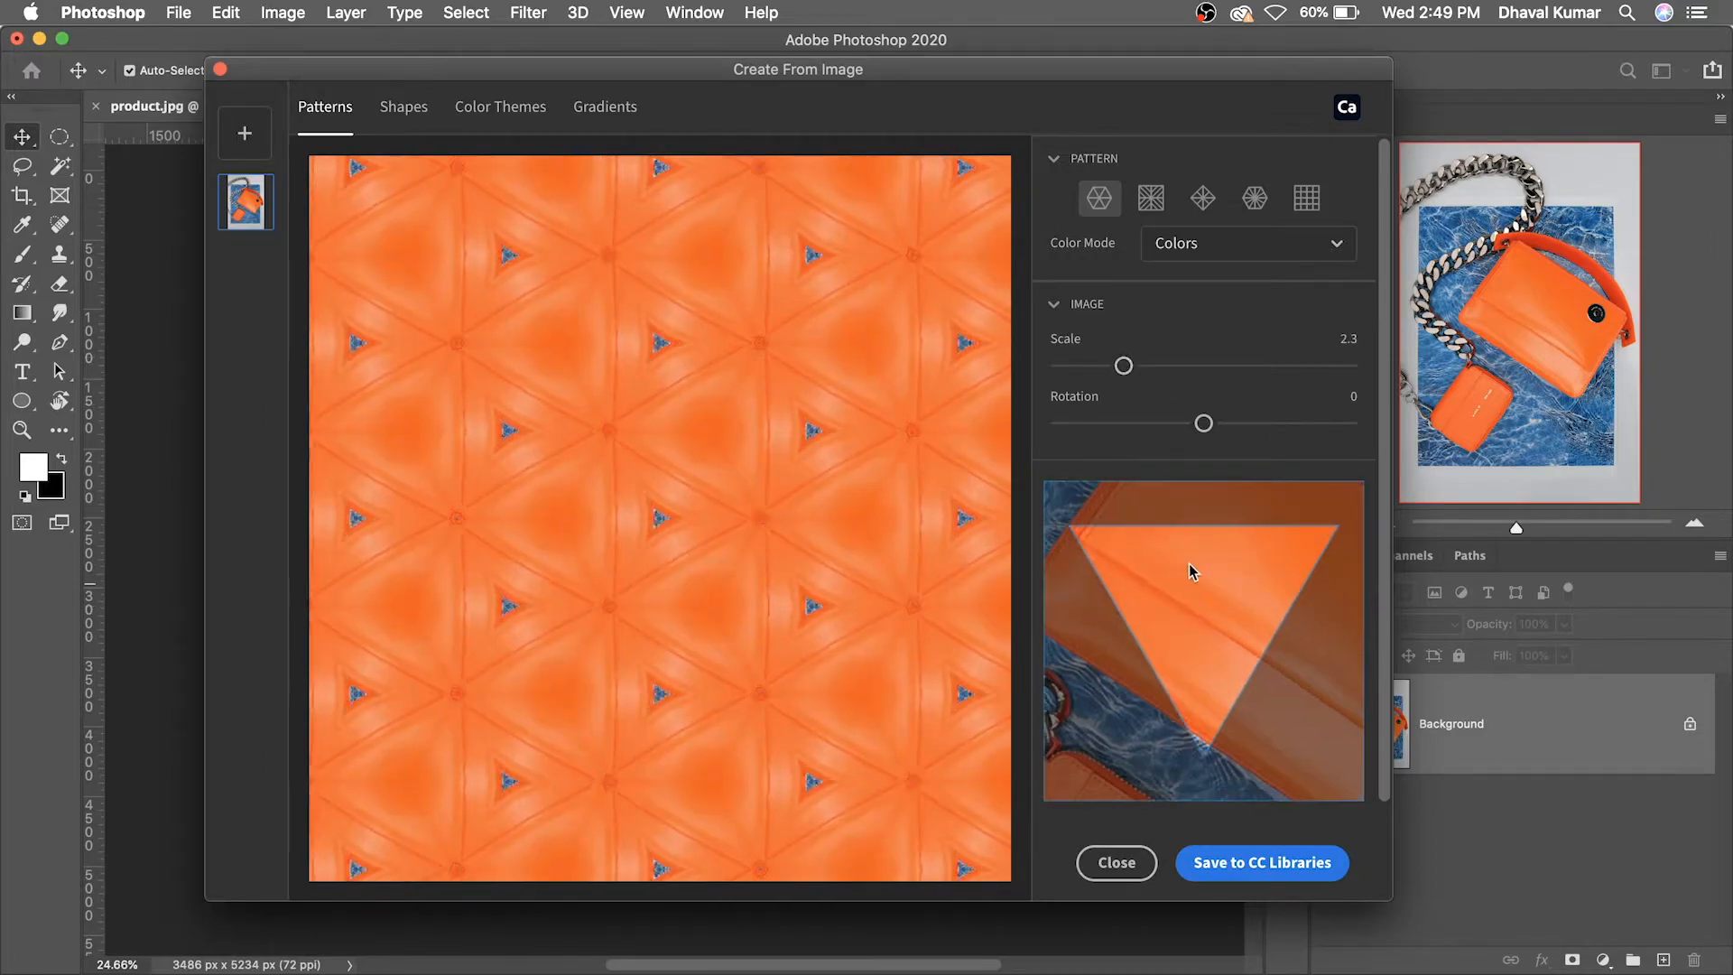
mouse_move(1188, 572)
left_mouse_down()
mouse_move(1193, 644)
mouse_move(1220, 582)
left_mouse_up()
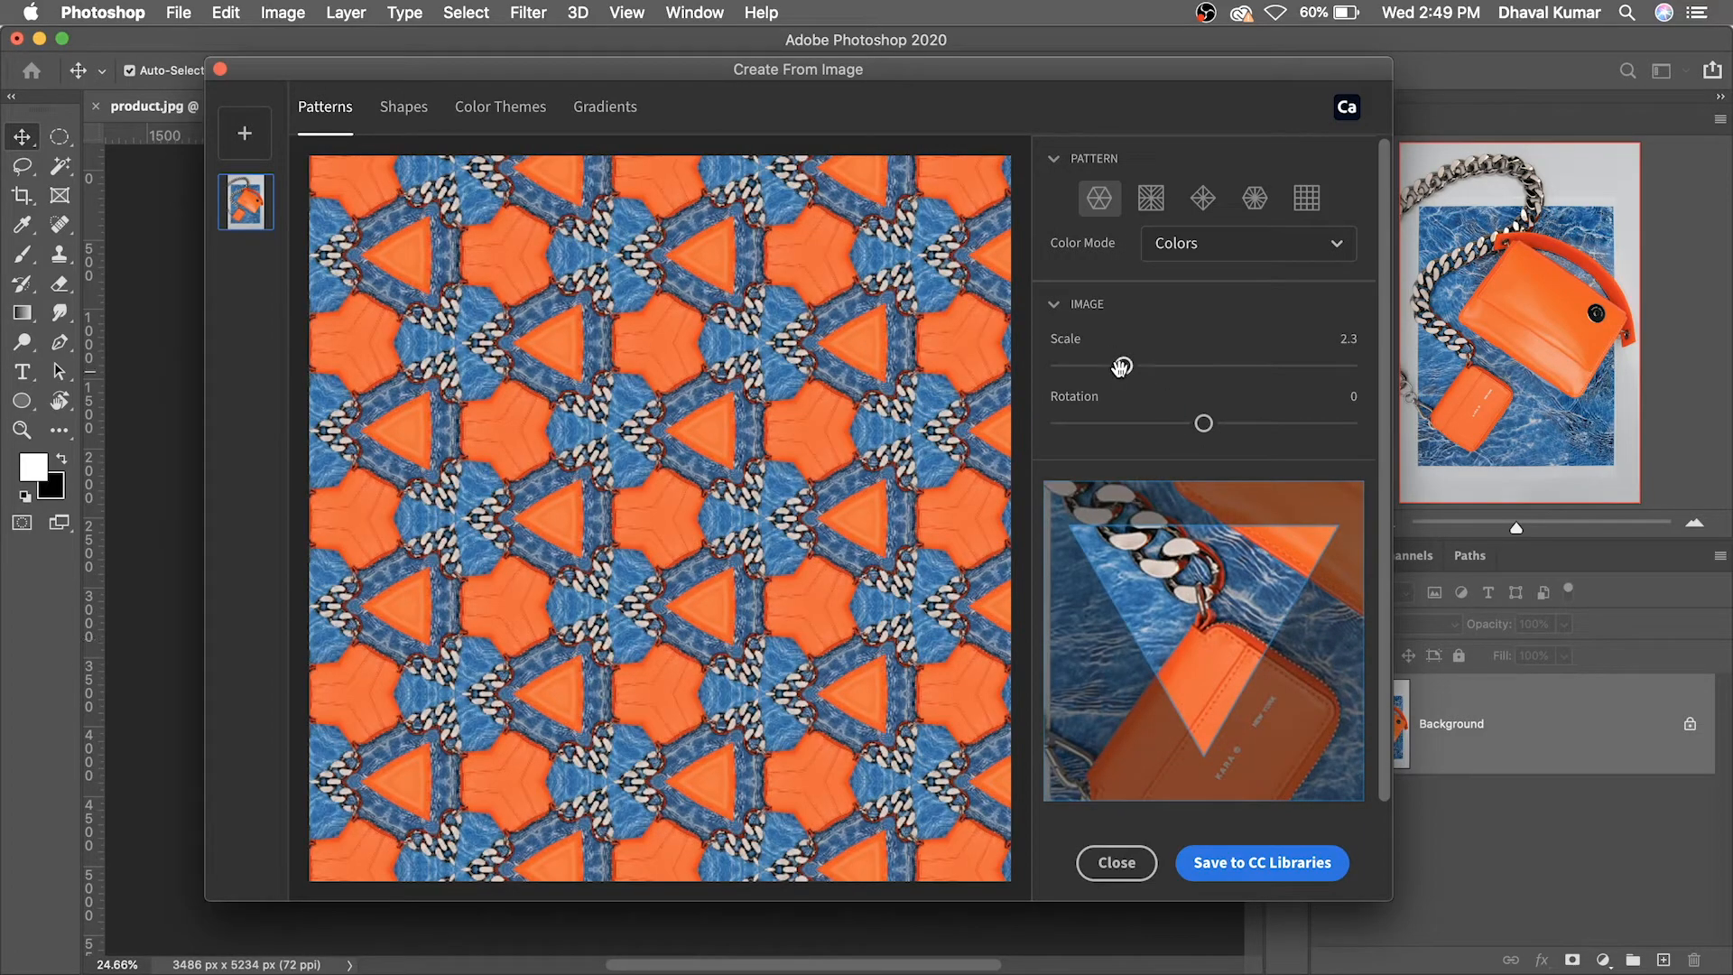
left_click_drag(1124, 365, 1074, 365)
mouse_move(1223, 570)
left_mouse_down()
mouse_move(1067, 645)
mouse_move(1216, 617)
mouse_move(1198, 586)
left_mouse_up()
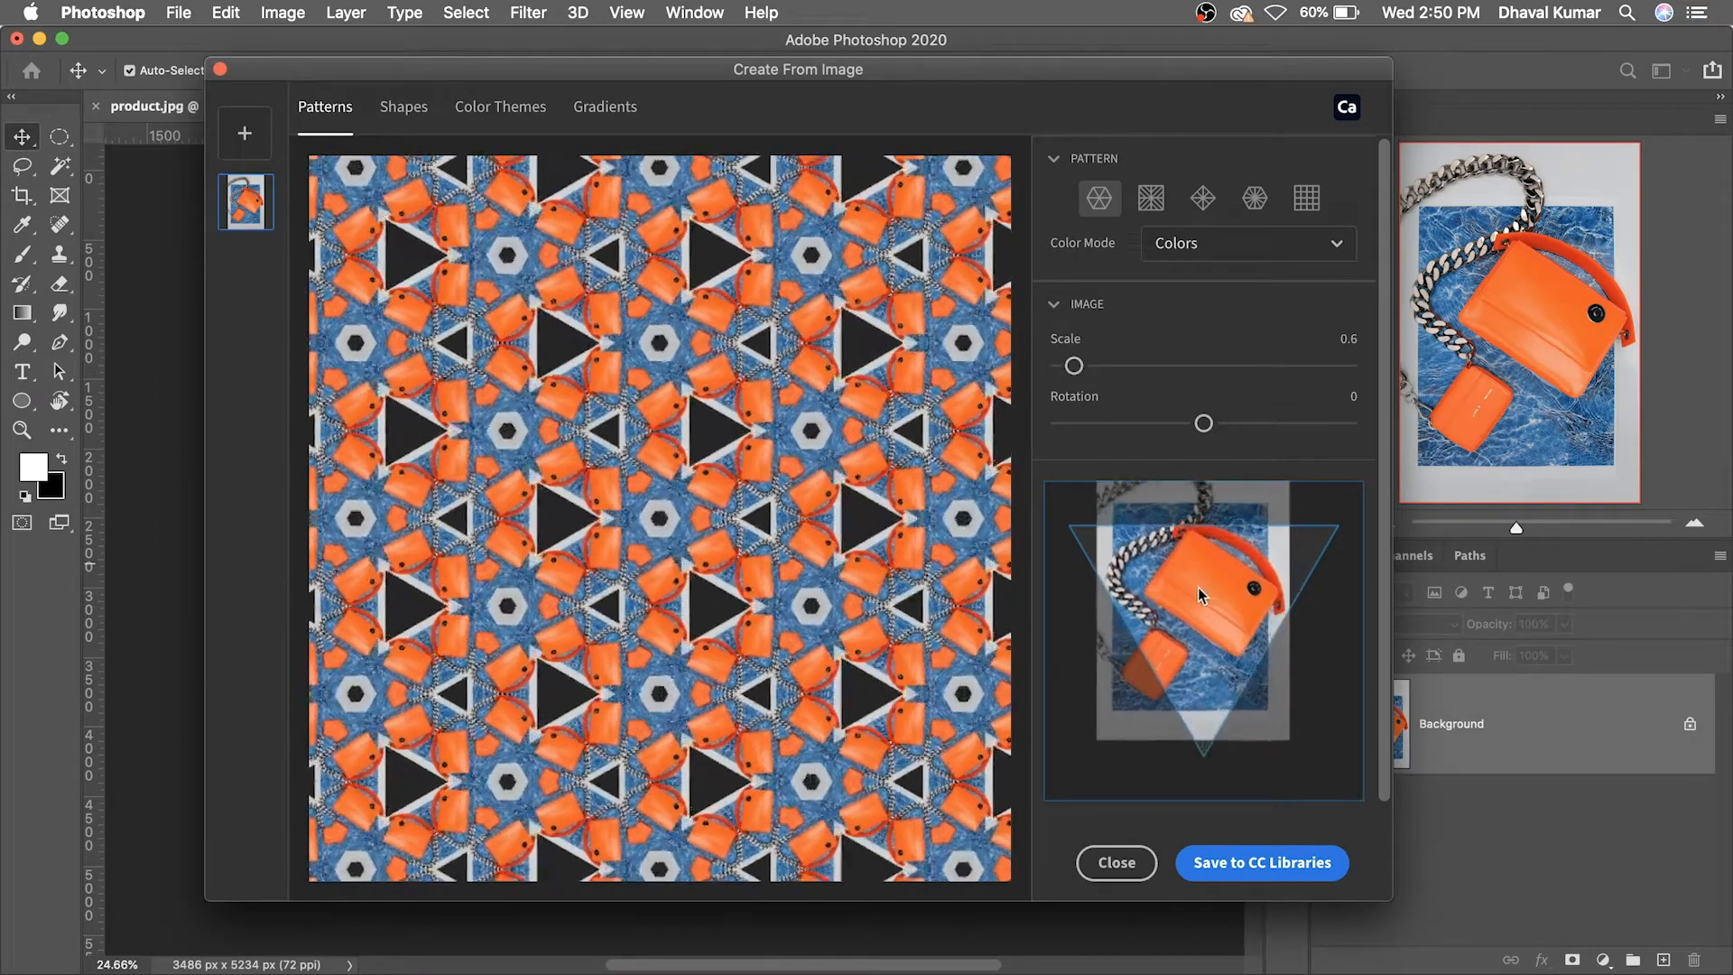
mouse_move(1206, 423)
left_mouse_down()
mouse_move(1315, 426)
mouse_move(1122, 421)
mouse_move(1282, 426)
mouse_move(1207, 422)
left_mouse_up()
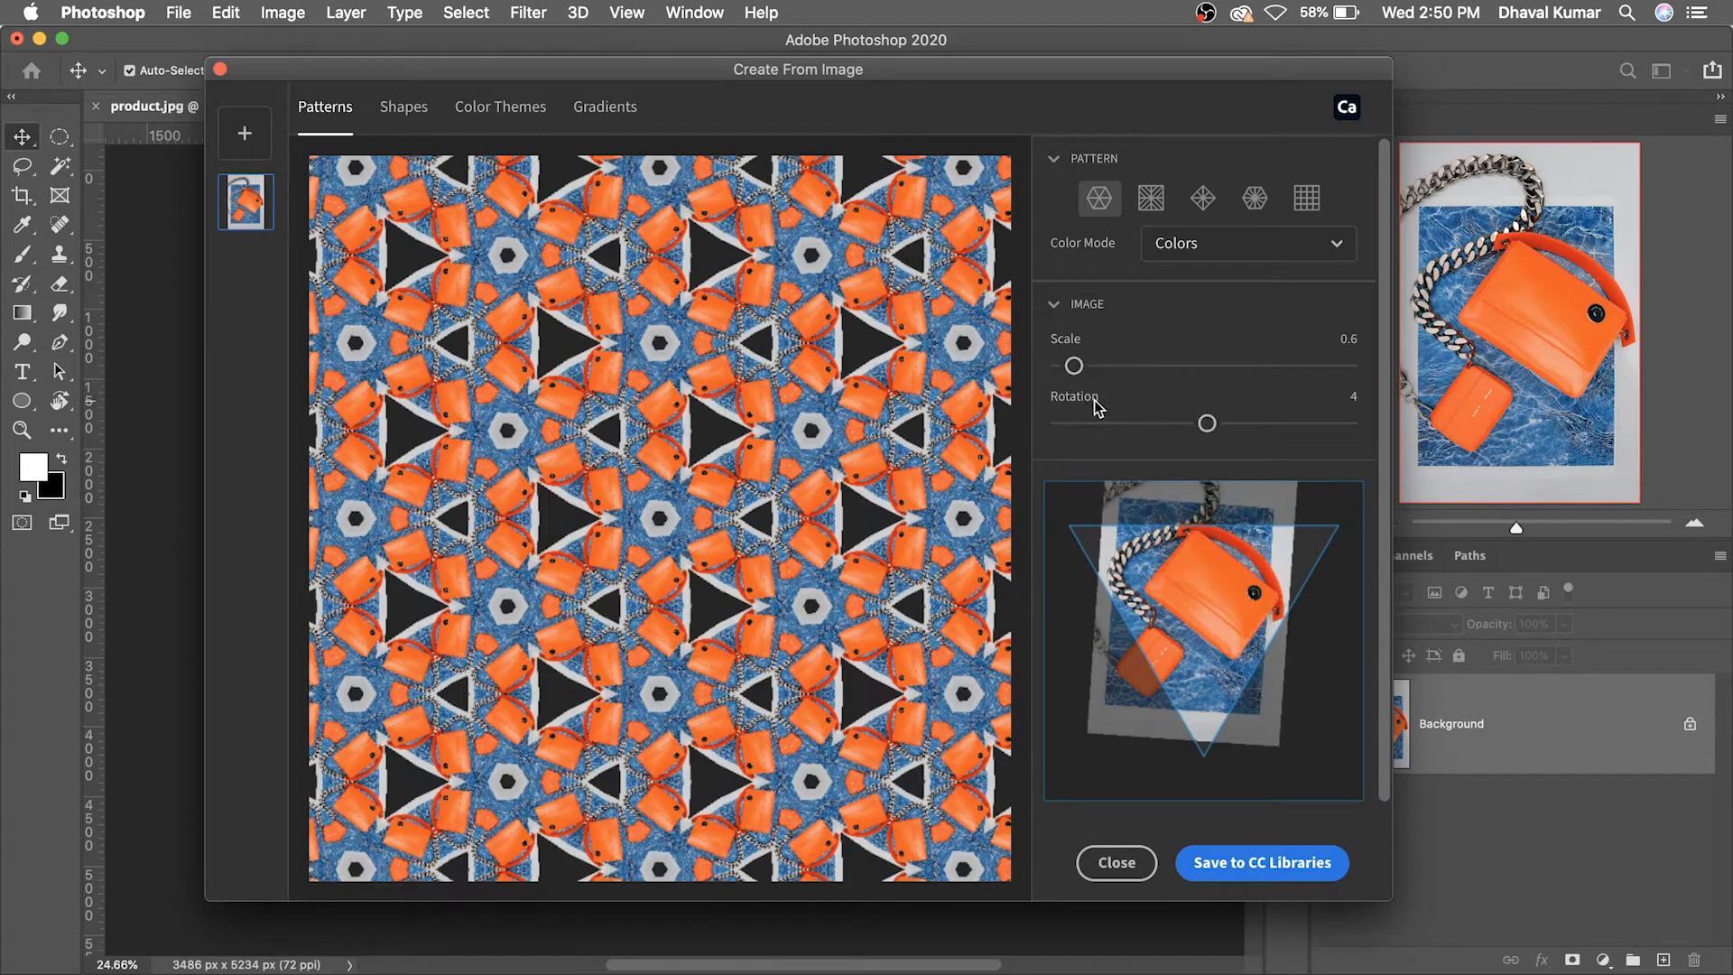
left_click_drag(1074, 365, 1097, 365)
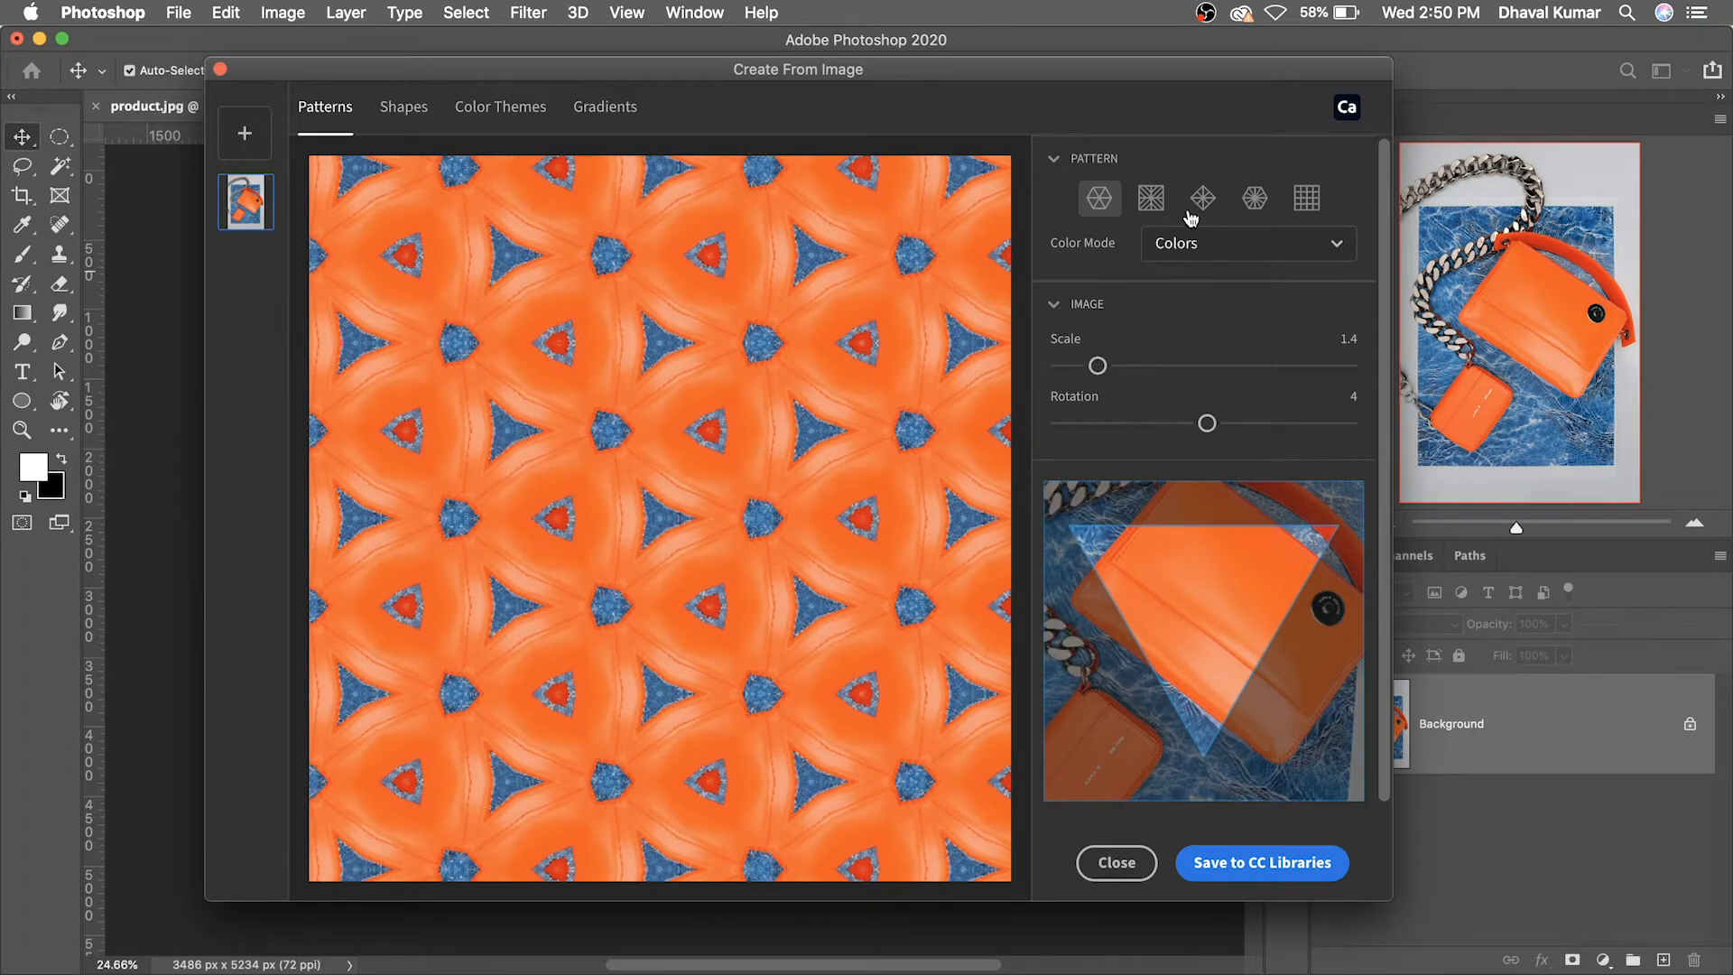
Step: Switch the pattern to the fourth tiling layout, sample the area around the bag's round snap and set the rotation to -32
left_click(1151, 198)
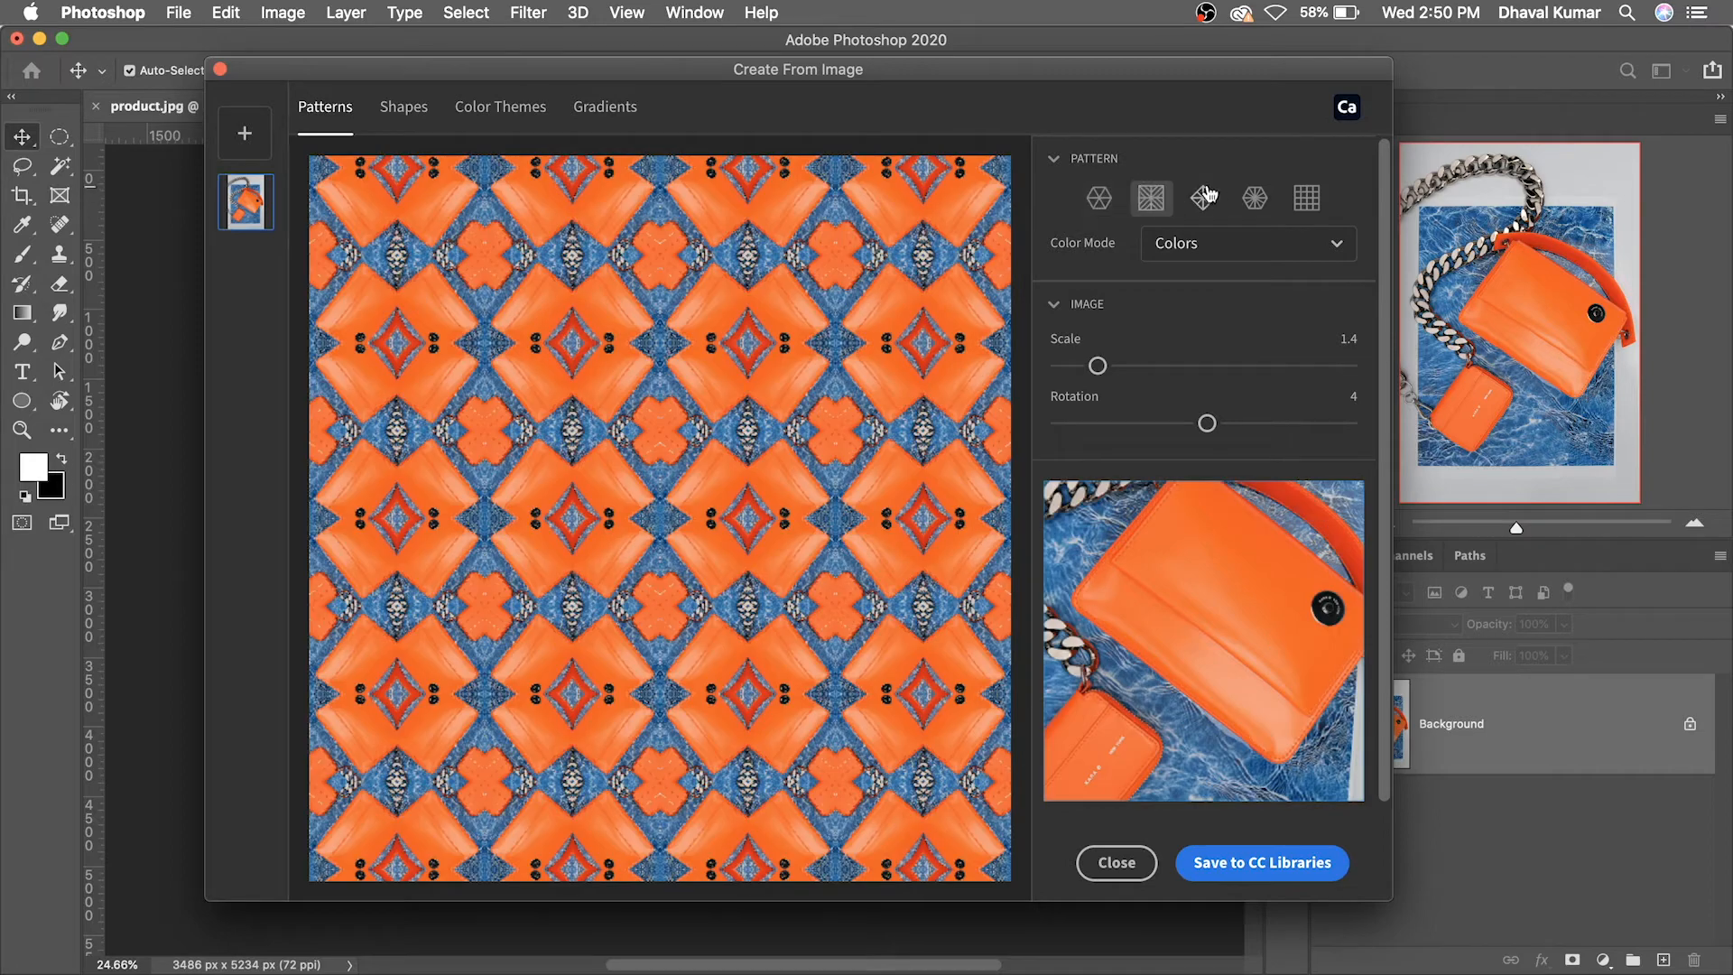
left_click(1202, 198)
left_click(1254, 198)
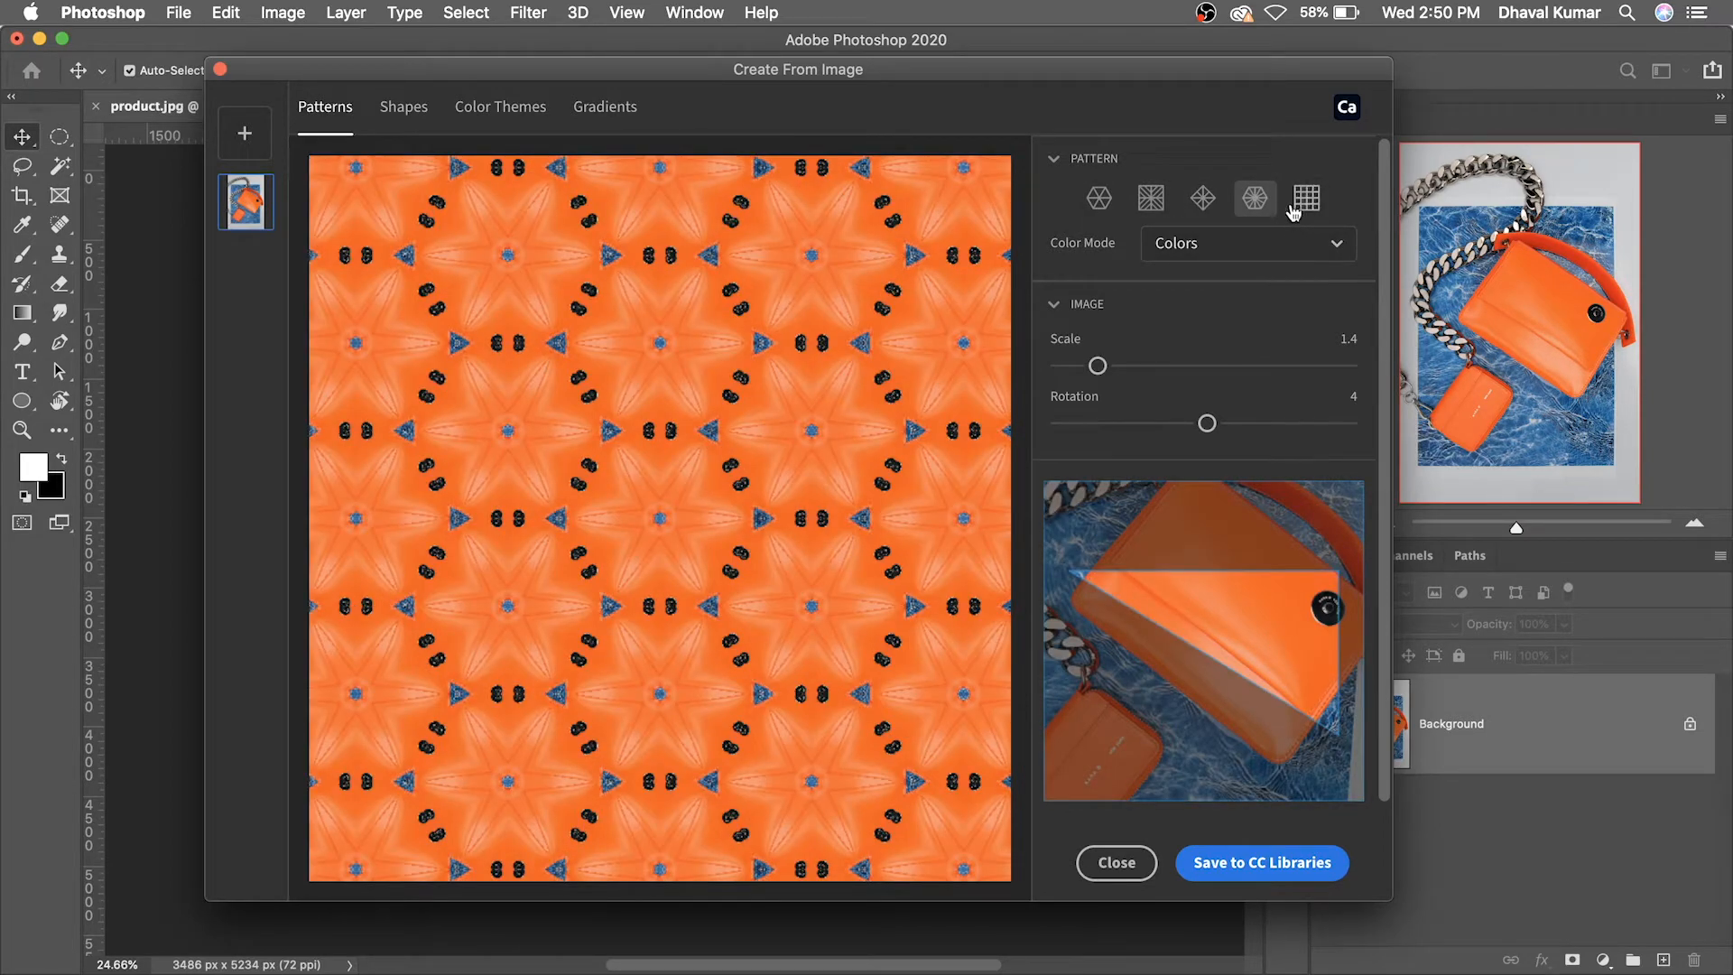
mouse_move(1202, 598)
left_mouse_down()
mouse_move(1170, 610)
mouse_move(1245, 538)
mouse_move(1224, 656)
mouse_move(1188, 662)
mouse_move(1249, 626)
mouse_move(1303, 630)
mouse_move(1205, 606)
mouse_move(1226, 614)
left_mouse_up()
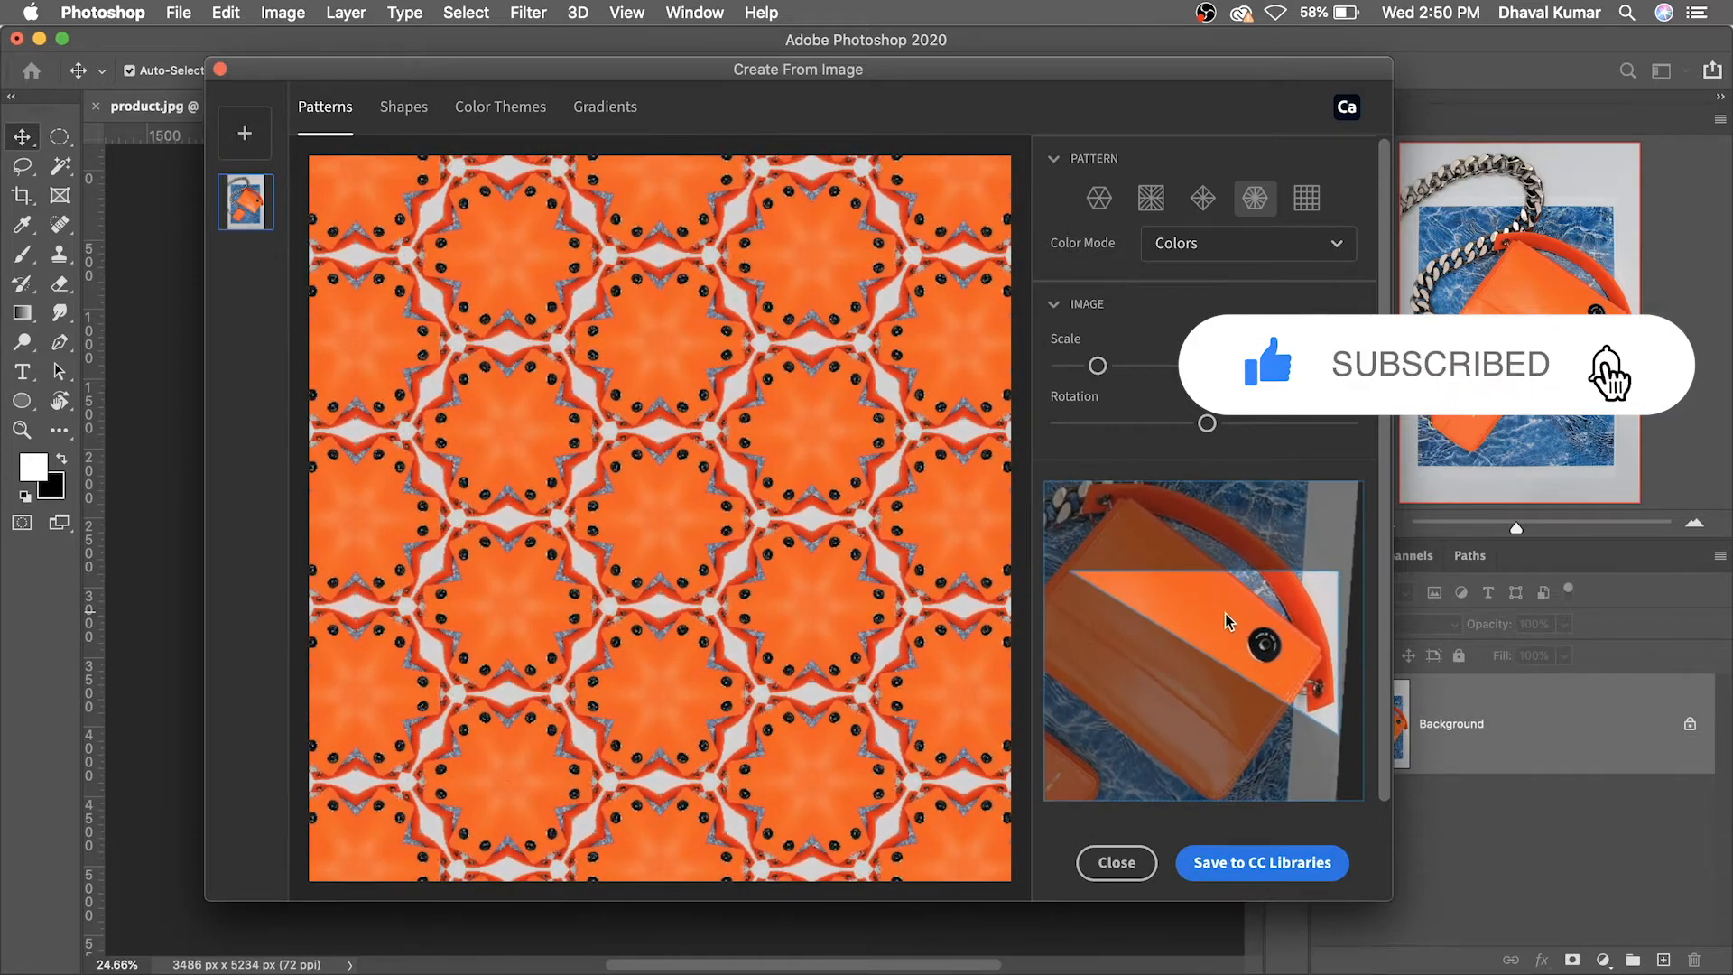
left_click_drag(1207, 424, 1178, 424)
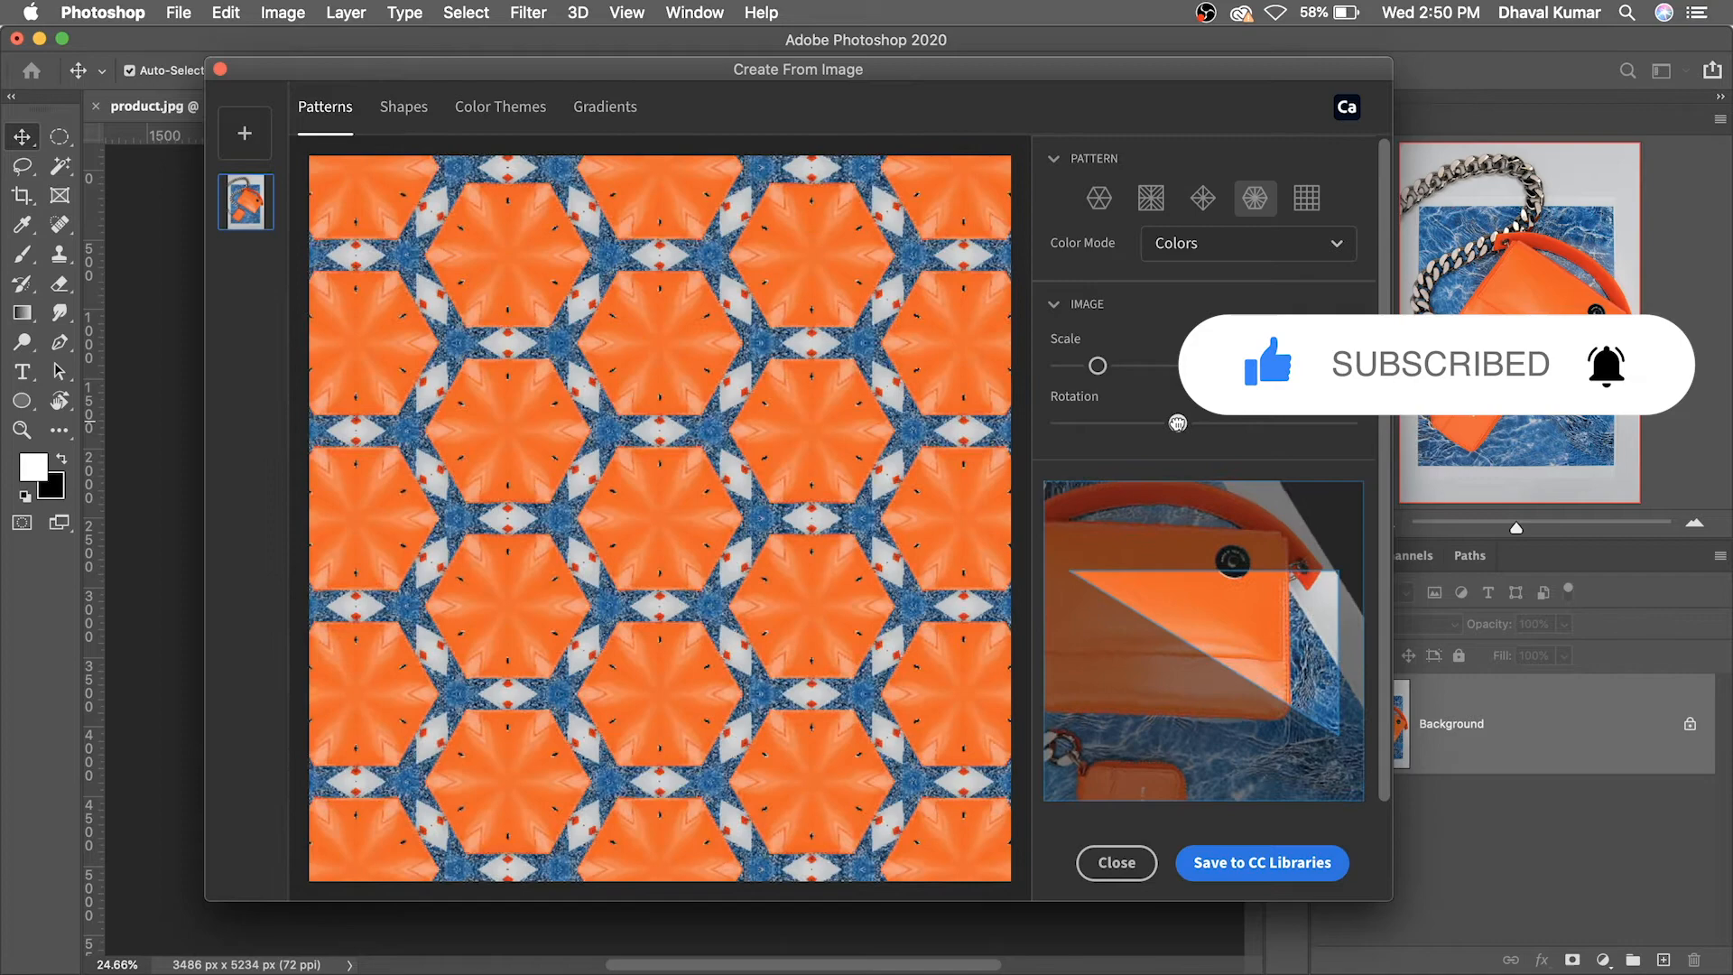
Step: Change the pattern to the third, diamond-shaped tiling layout and save it to CC Libraries, closing the capture window
left_click(1151, 199)
left_click(1205, 200)
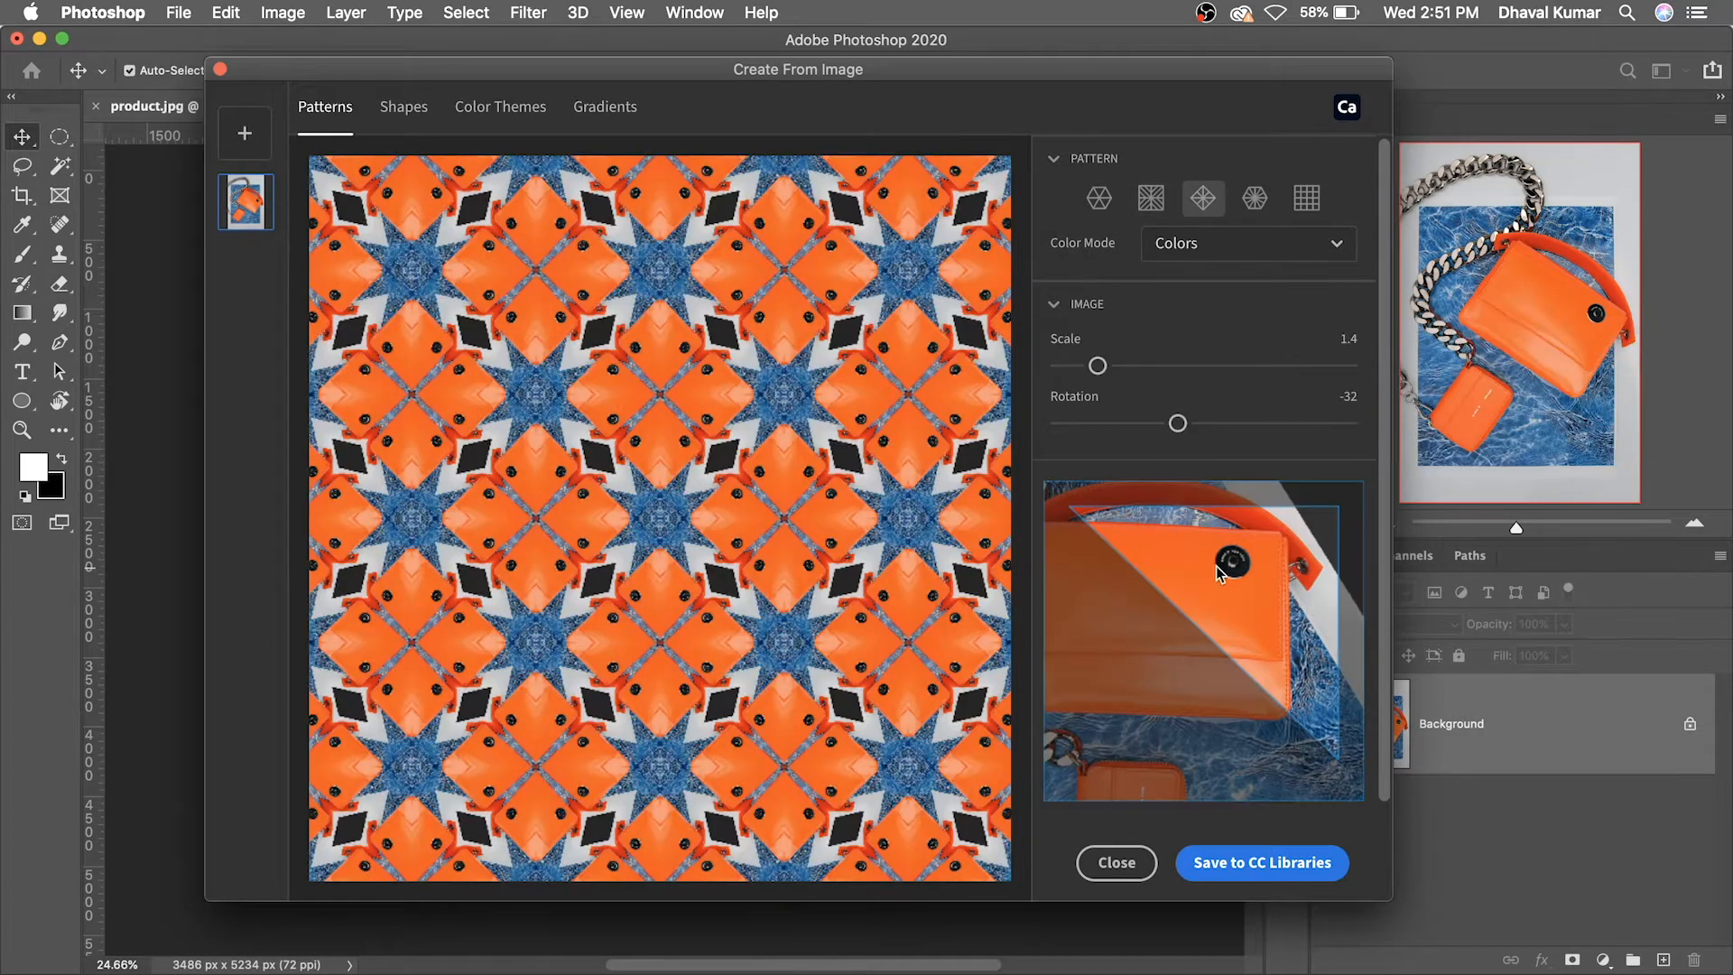
left_click(1275, 863)
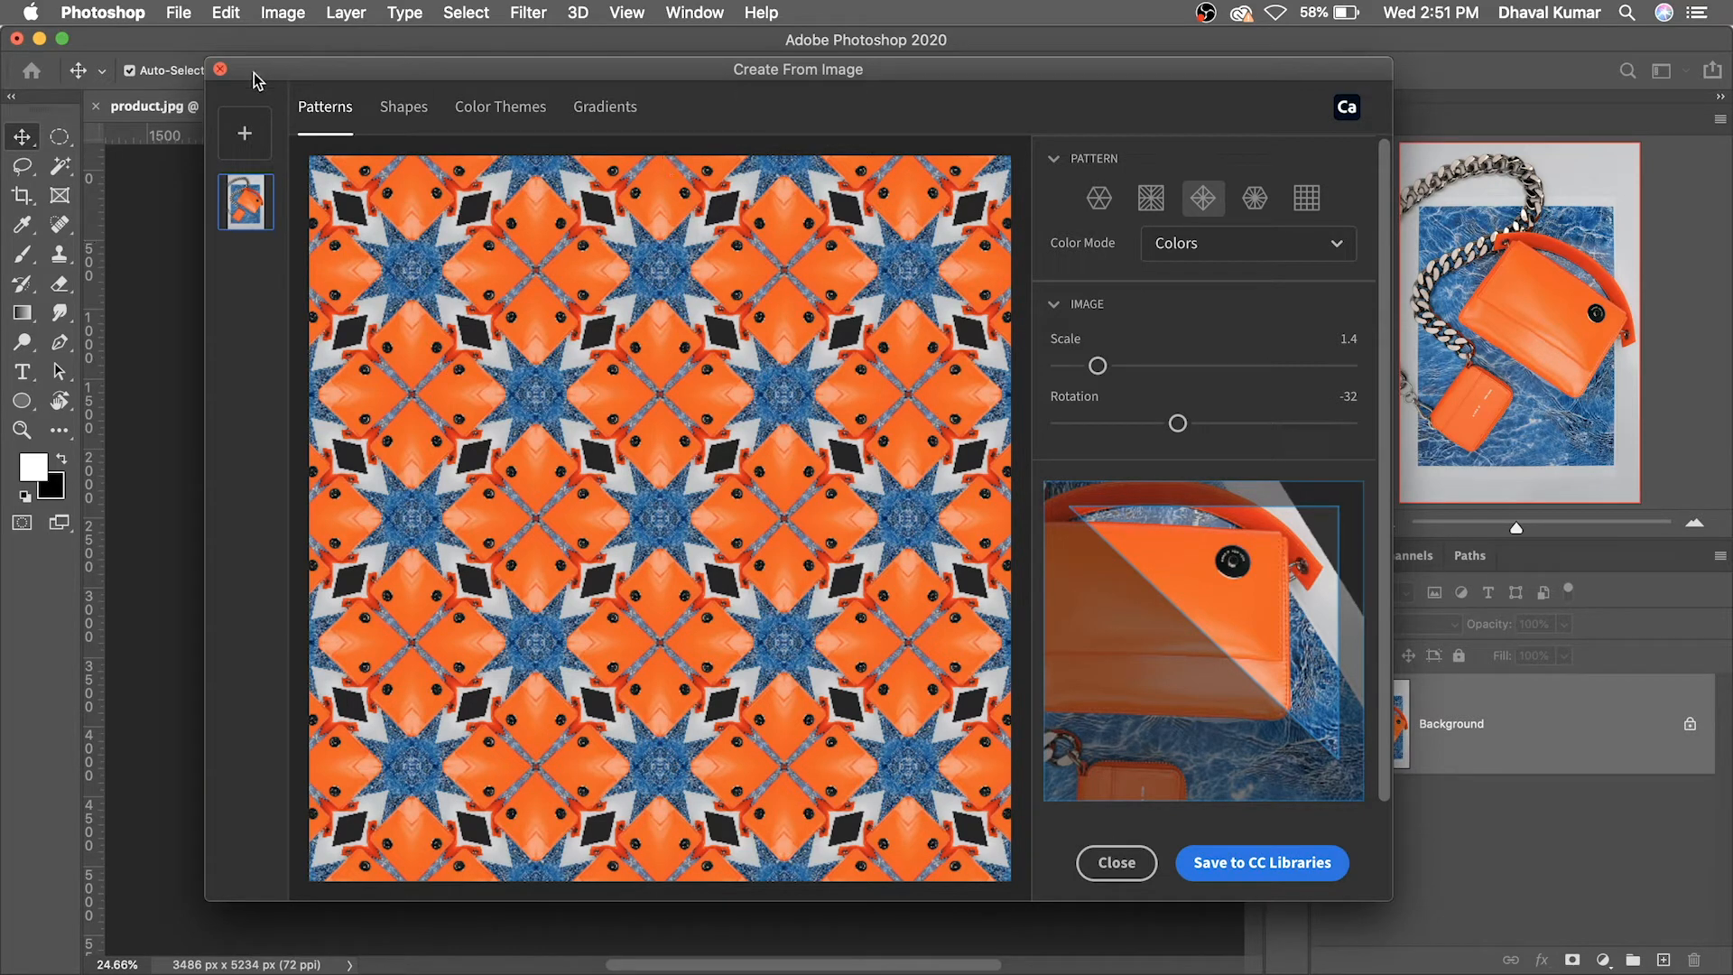
left_click(219, 69)
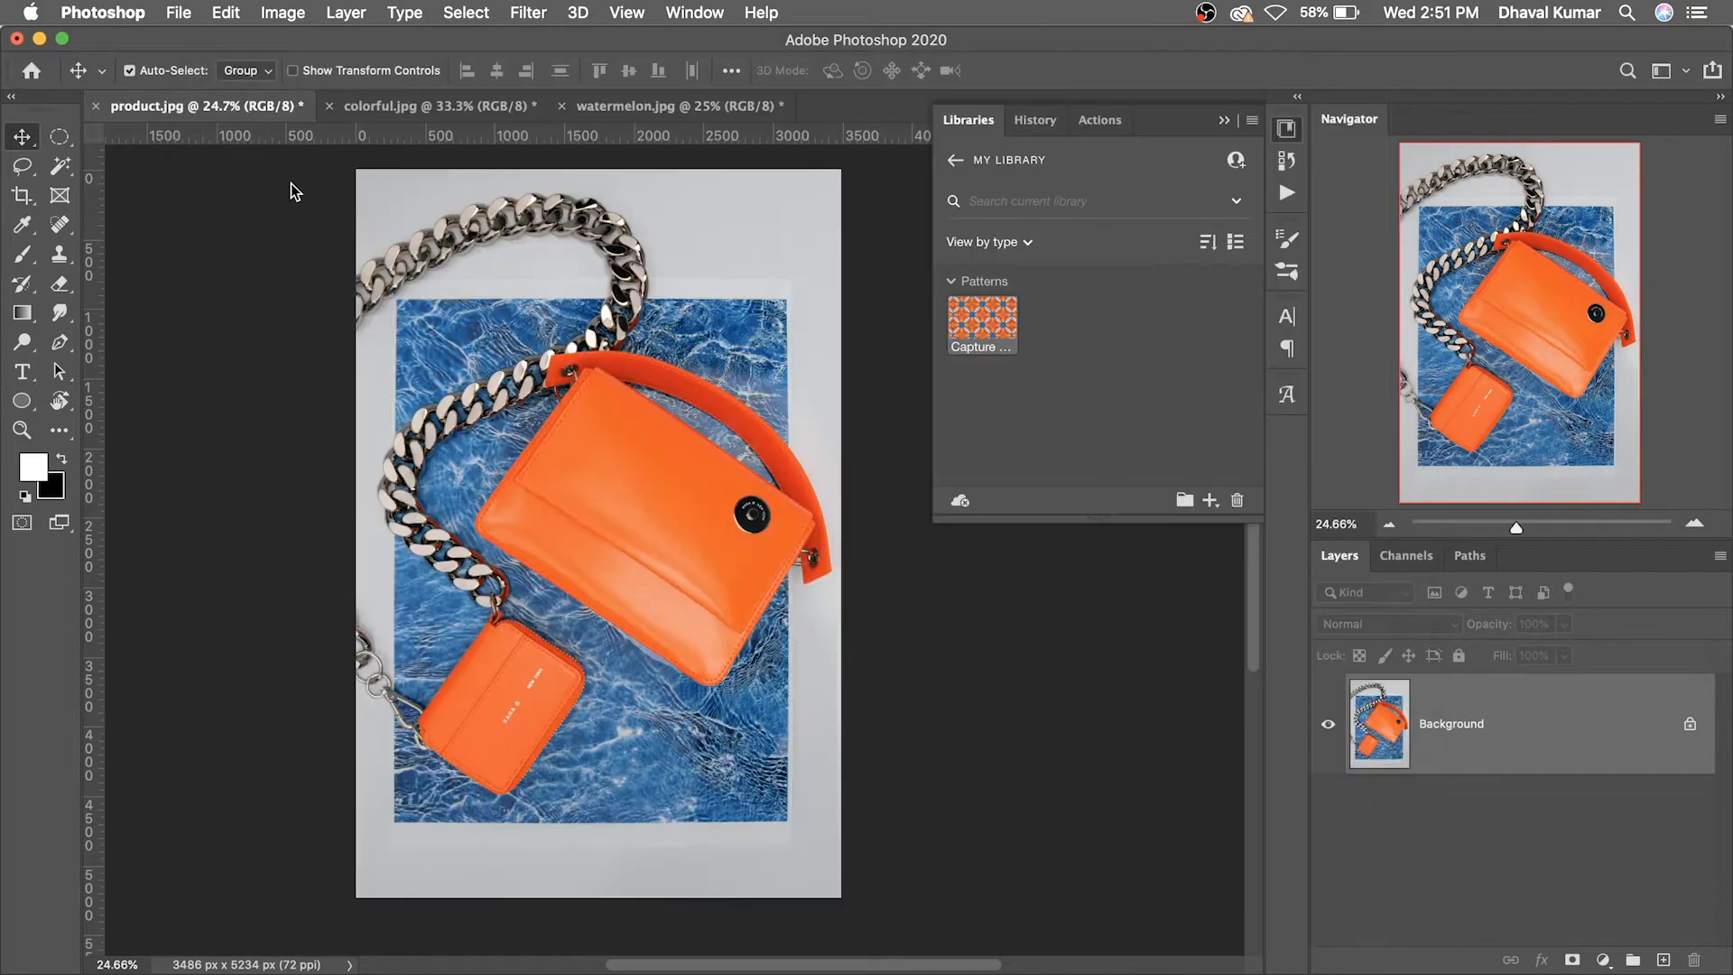
Step: Create a 1920 x 1080 px document at 300 ppi and fill it with the captured bag pattern from the library
key("super+n")
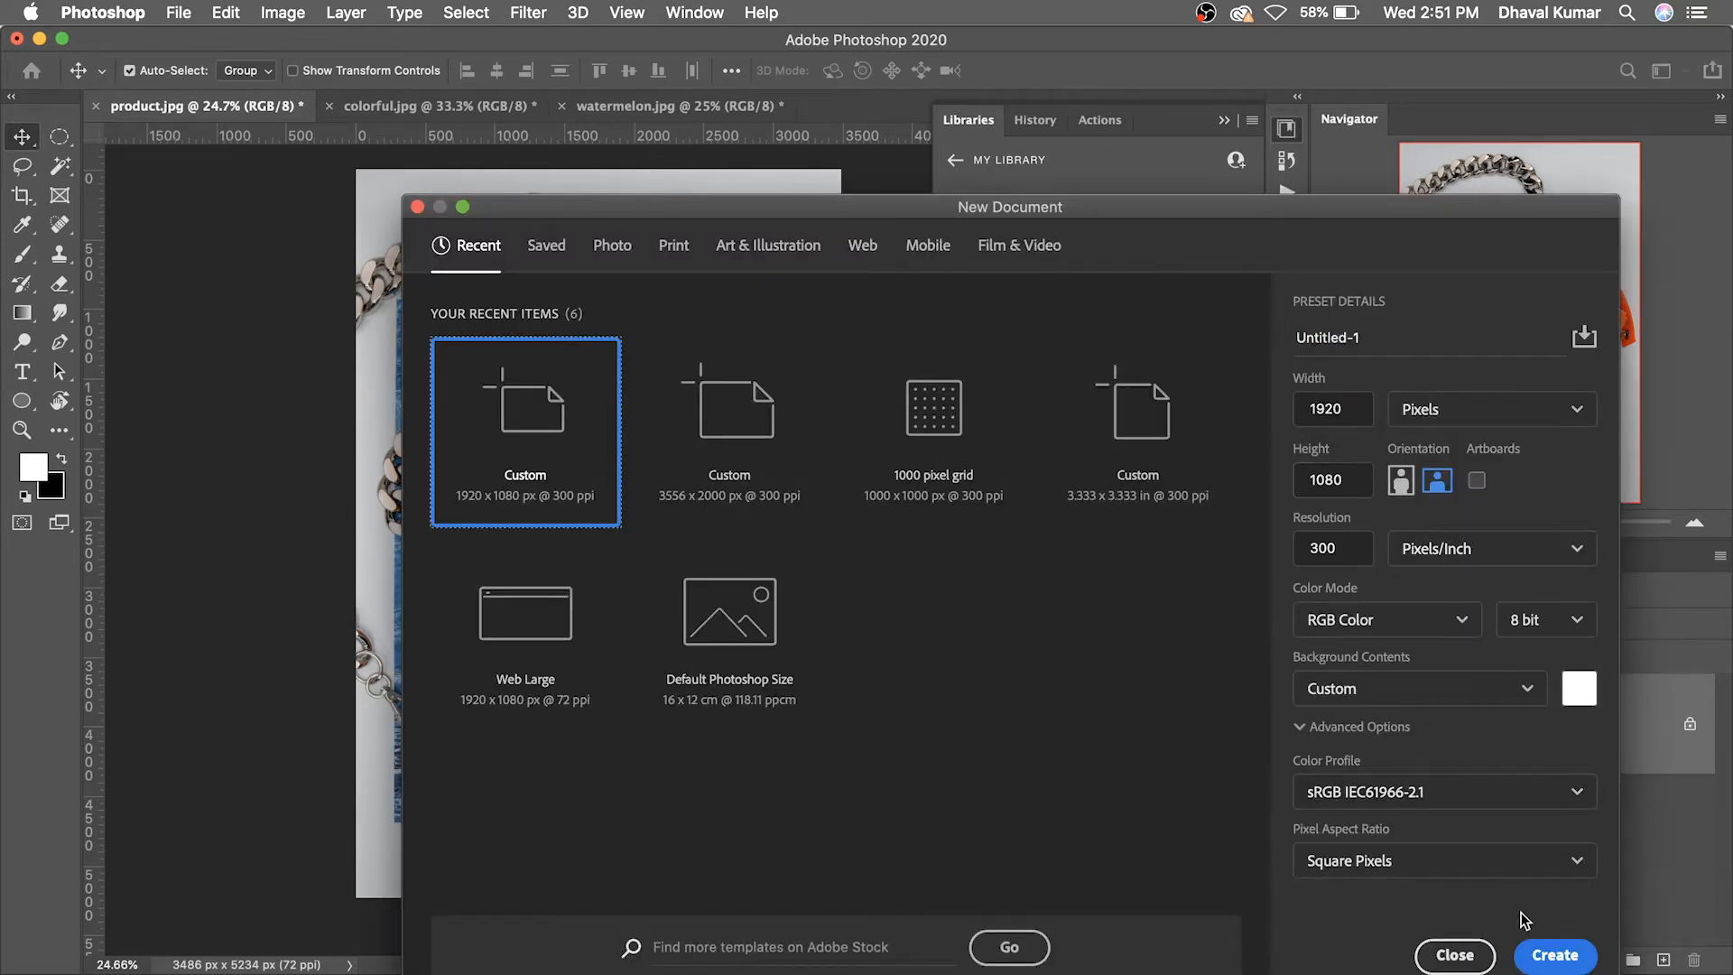
left_click(1554, 955)
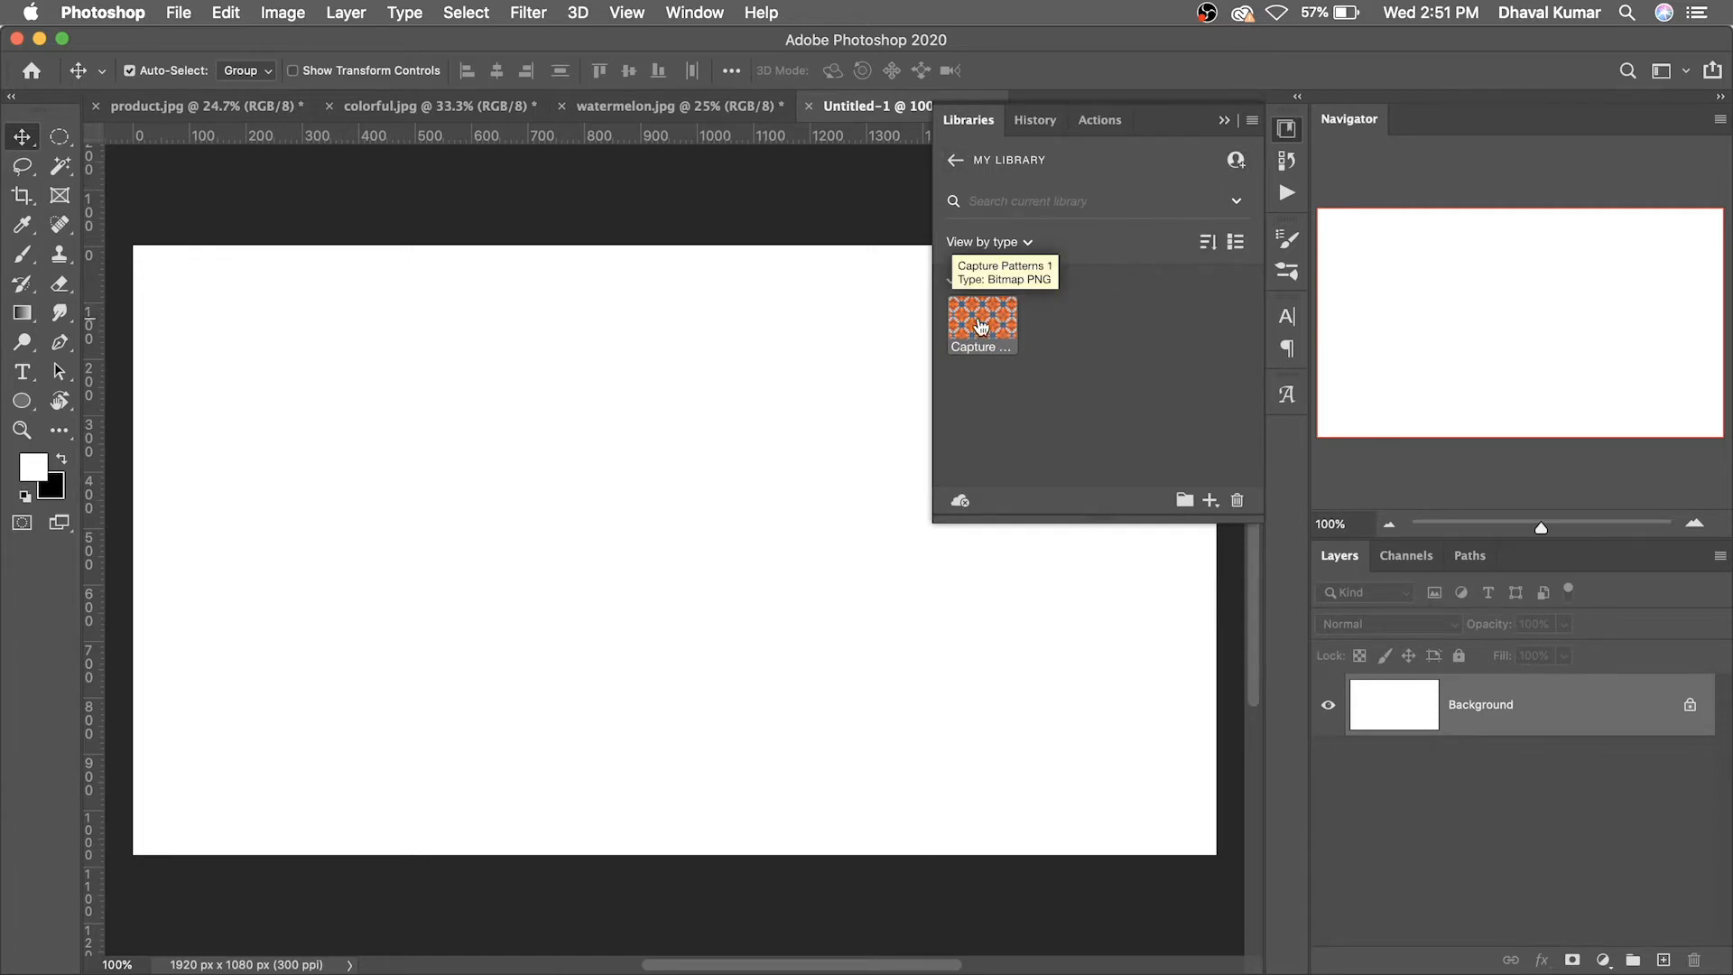
left_click_drag(992, 322, 766, 316)
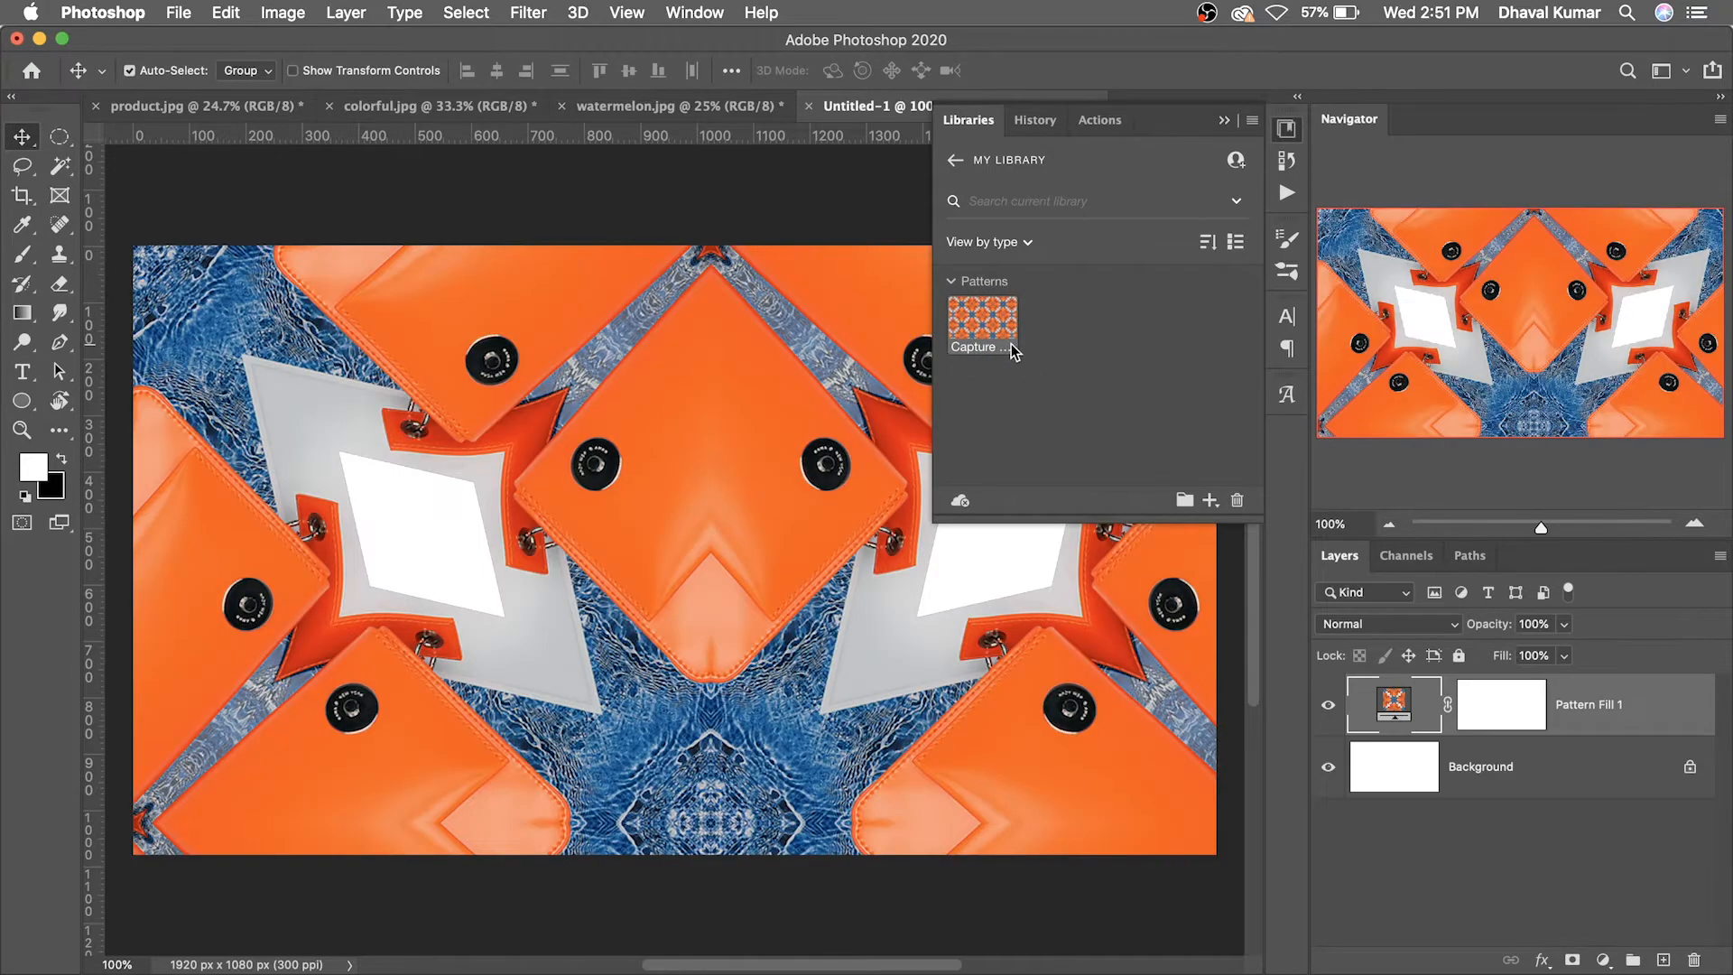
Step: Try different scales for the bag pattern fill and set the scale to 100%
key("super+z")
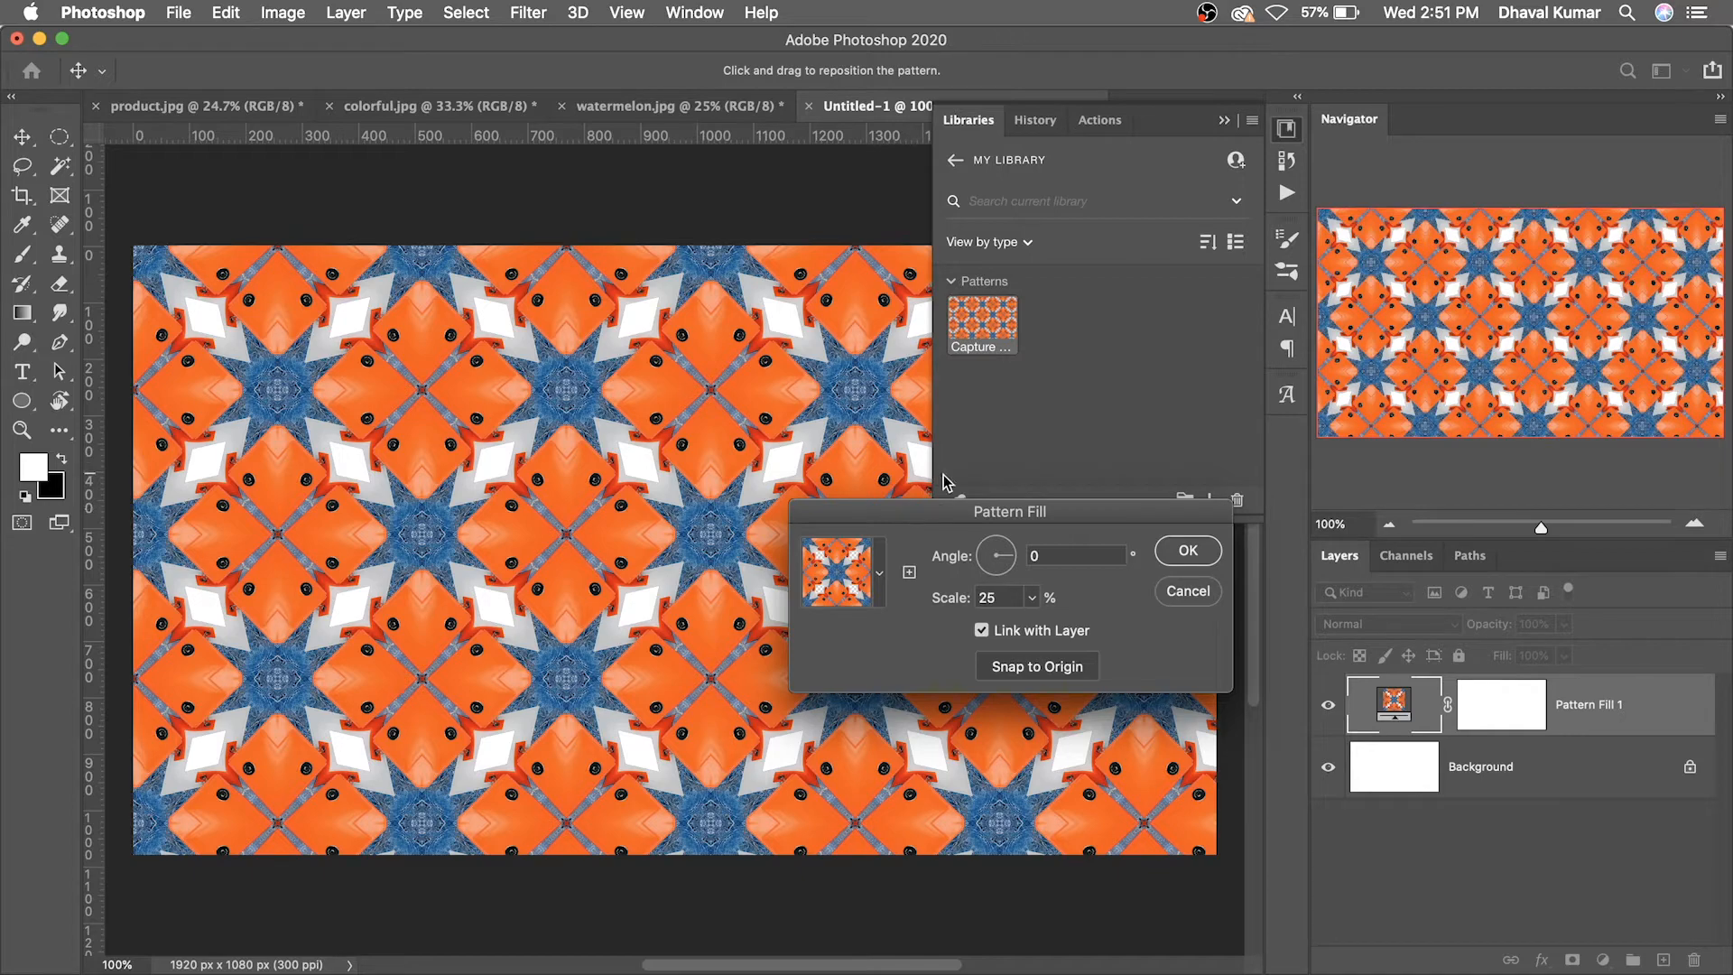
left_click(1032, 597)
double_click(985, 596)
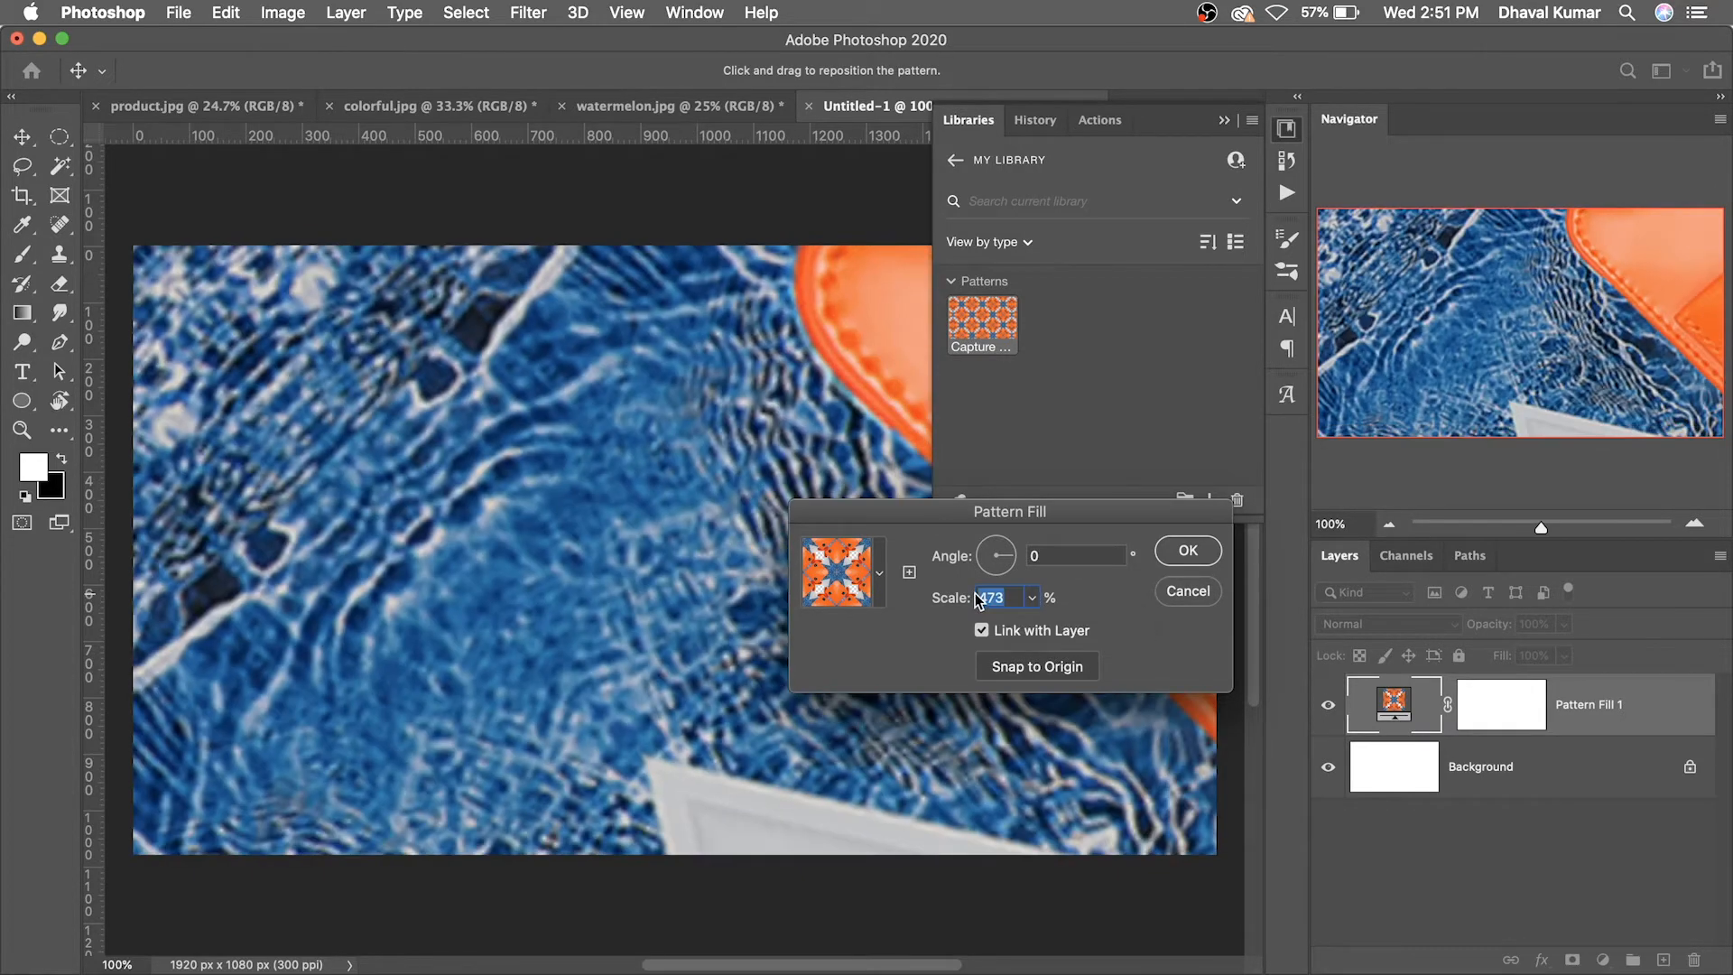
type("100")
key("Return")
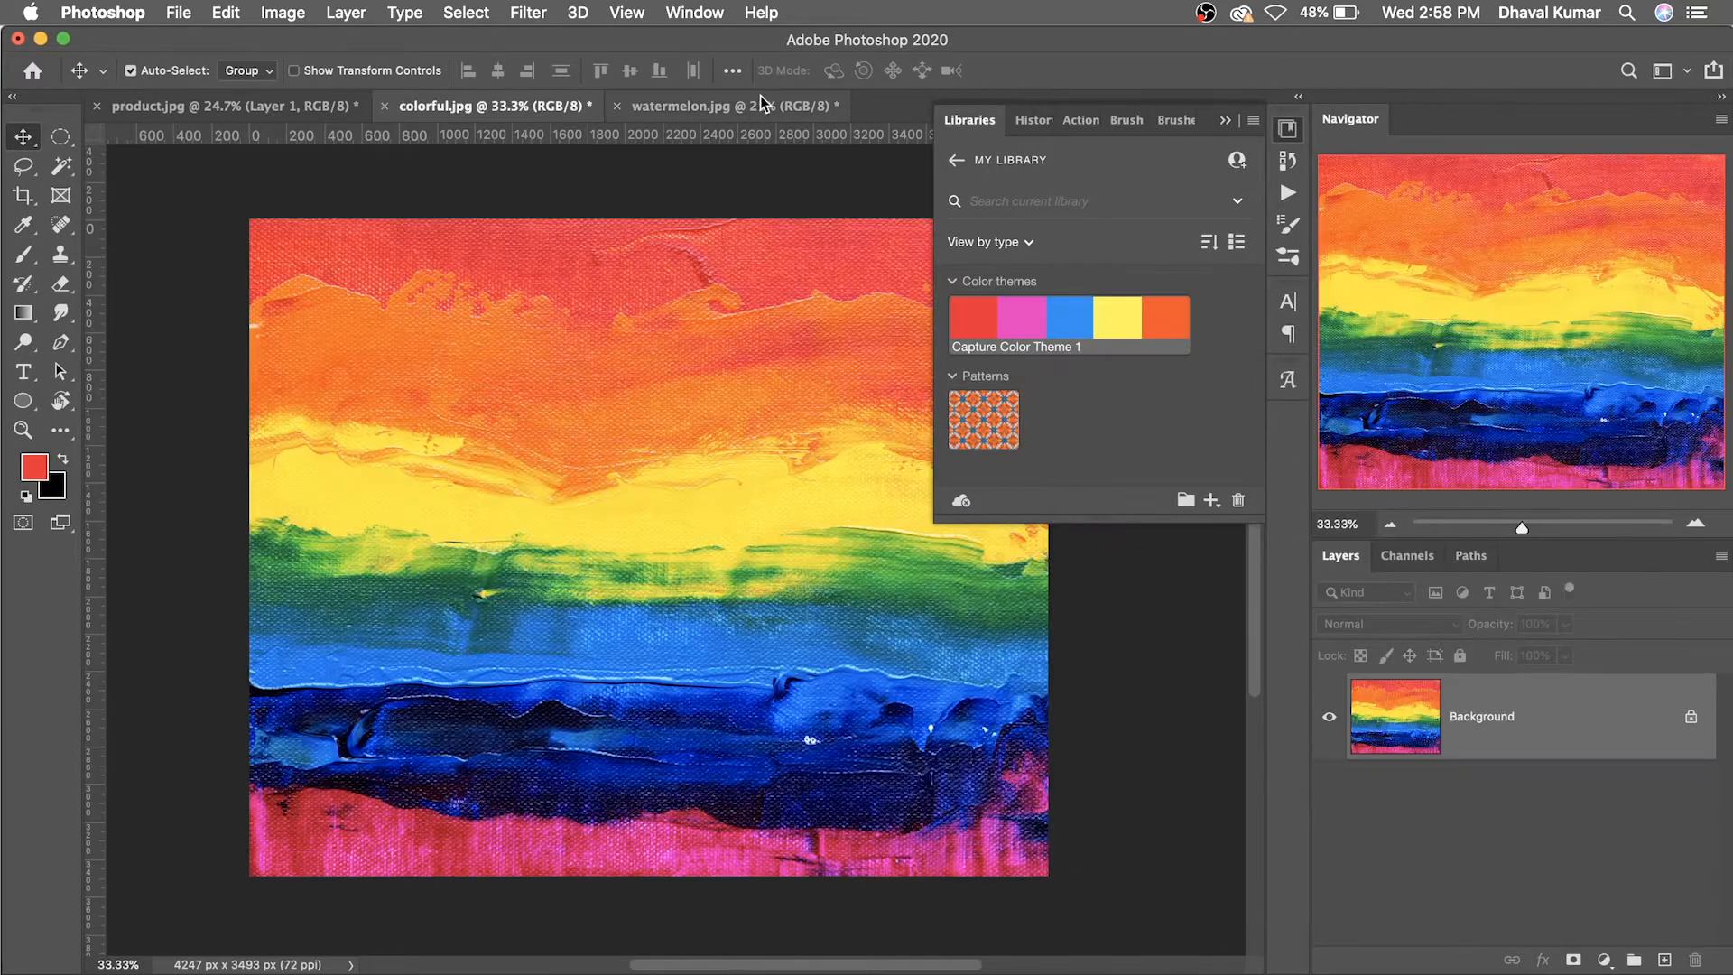
Step: Switch to the watermelon.jpg document and reset the foreground and background colors to their defaults
left_click(760, 98)
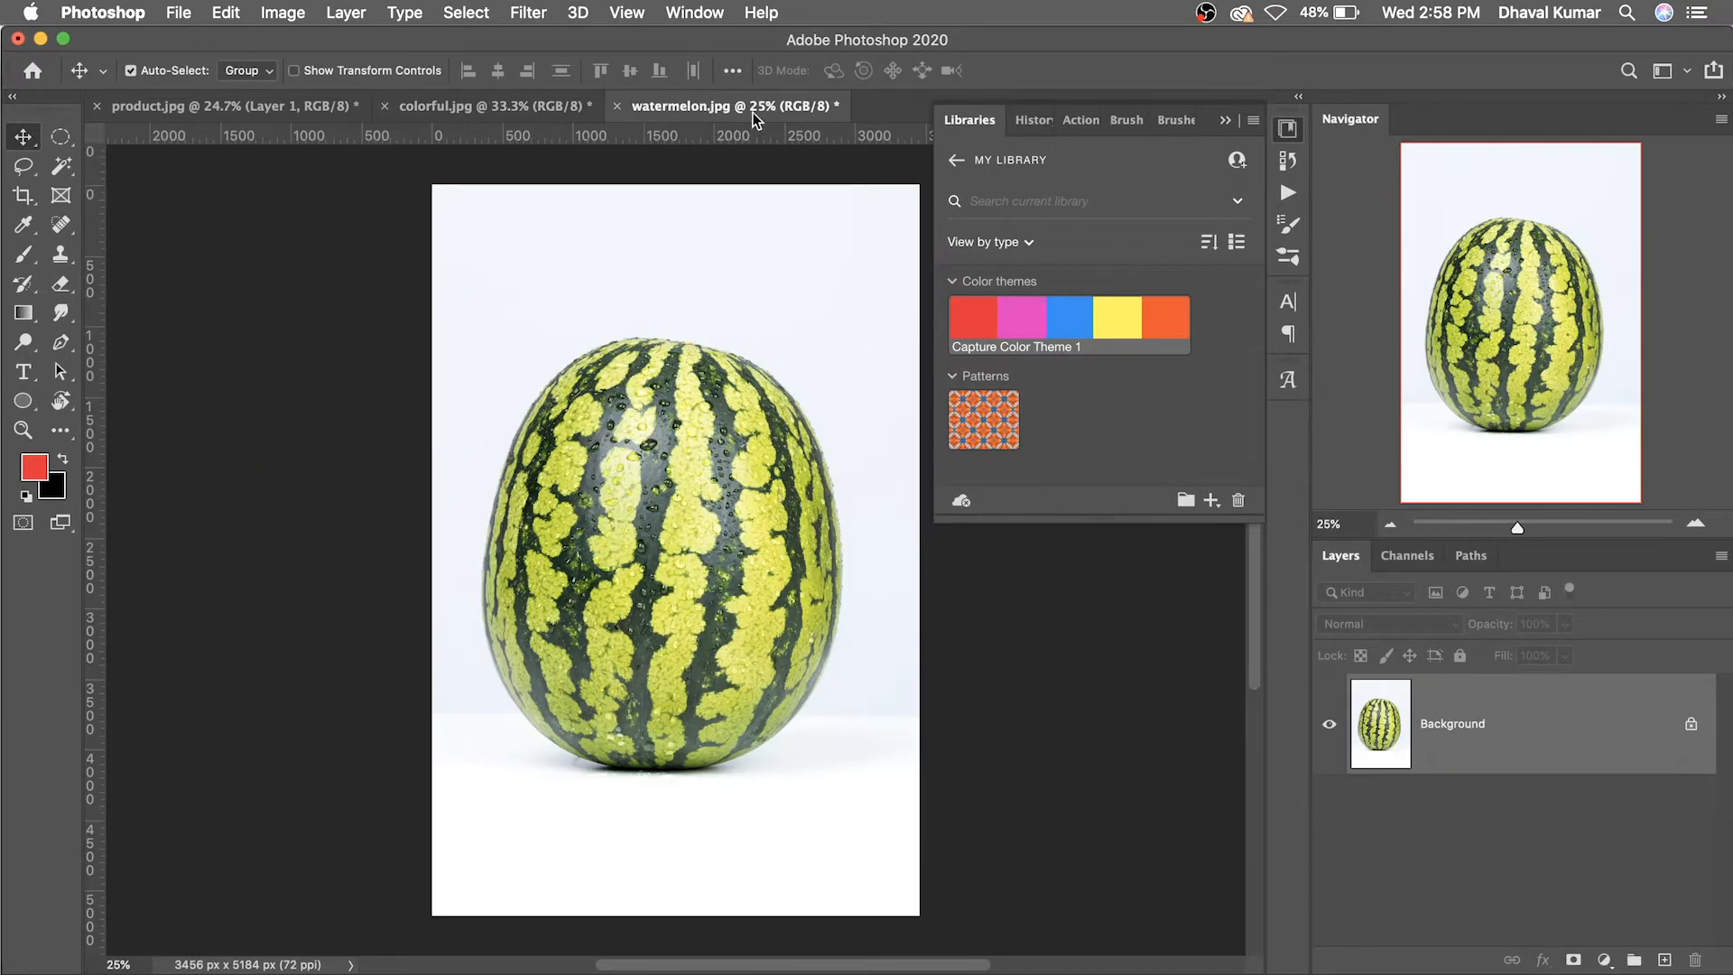
left_click(1225, 120)
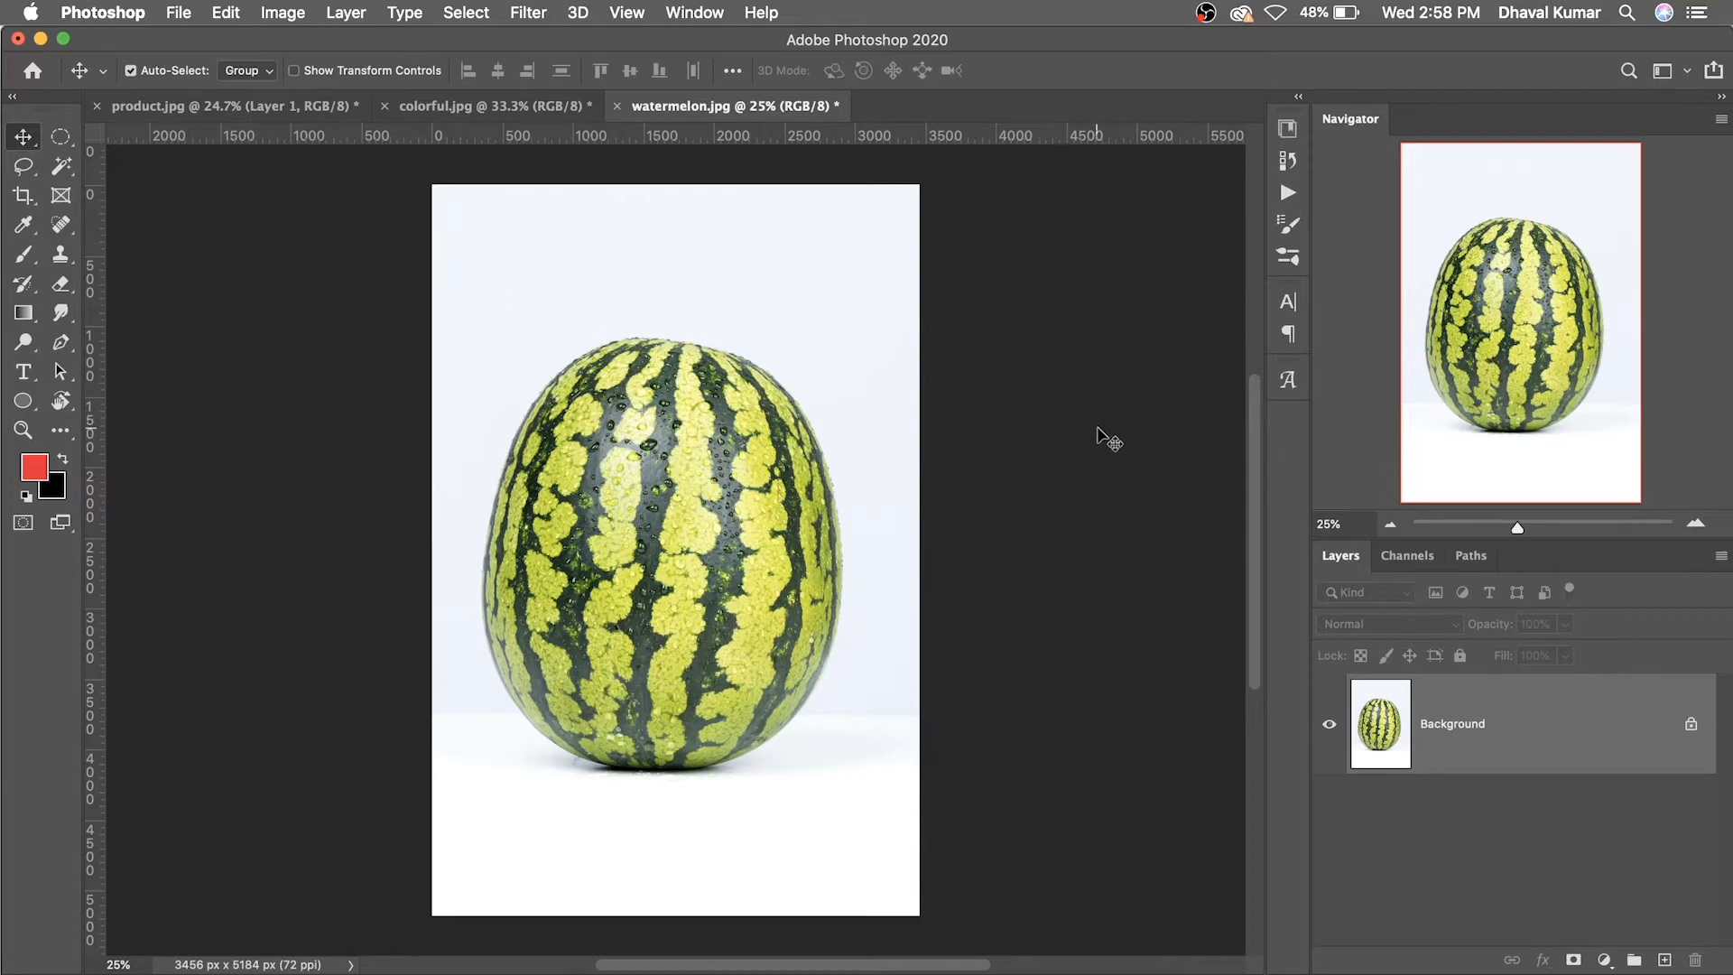
key("d")
Step: Open Create from Image for the watermelon photo in the library and enlarge its window
left_click(1287, 129)
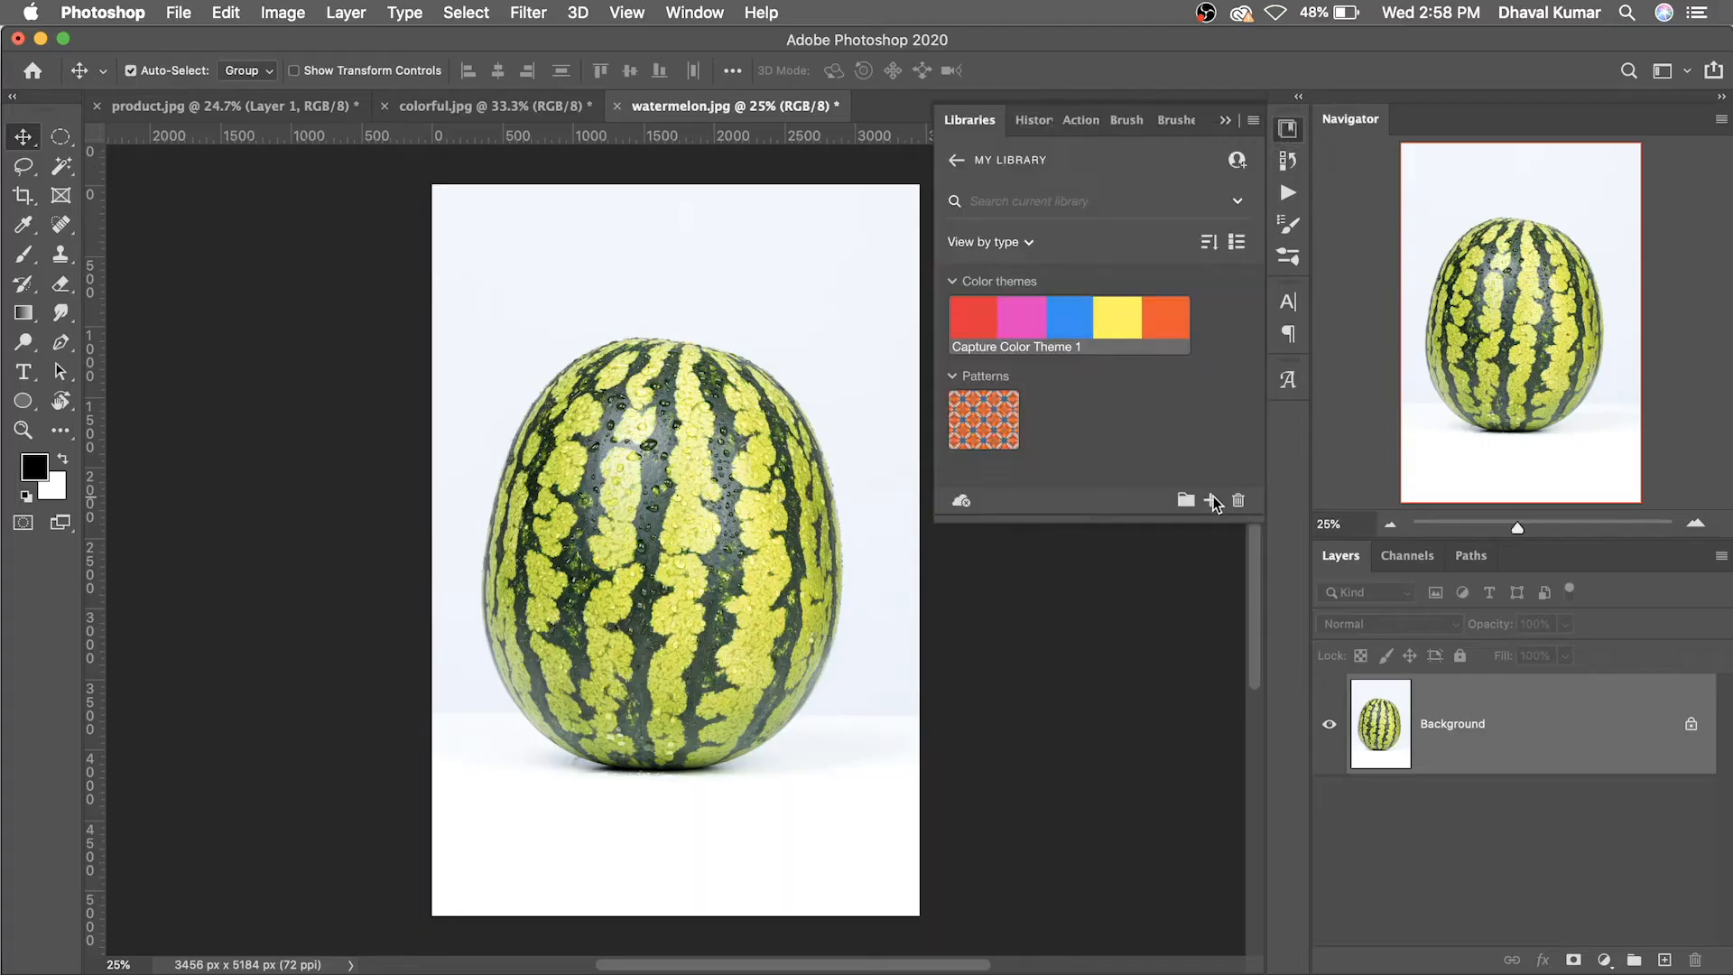
left_click(1210, 502)
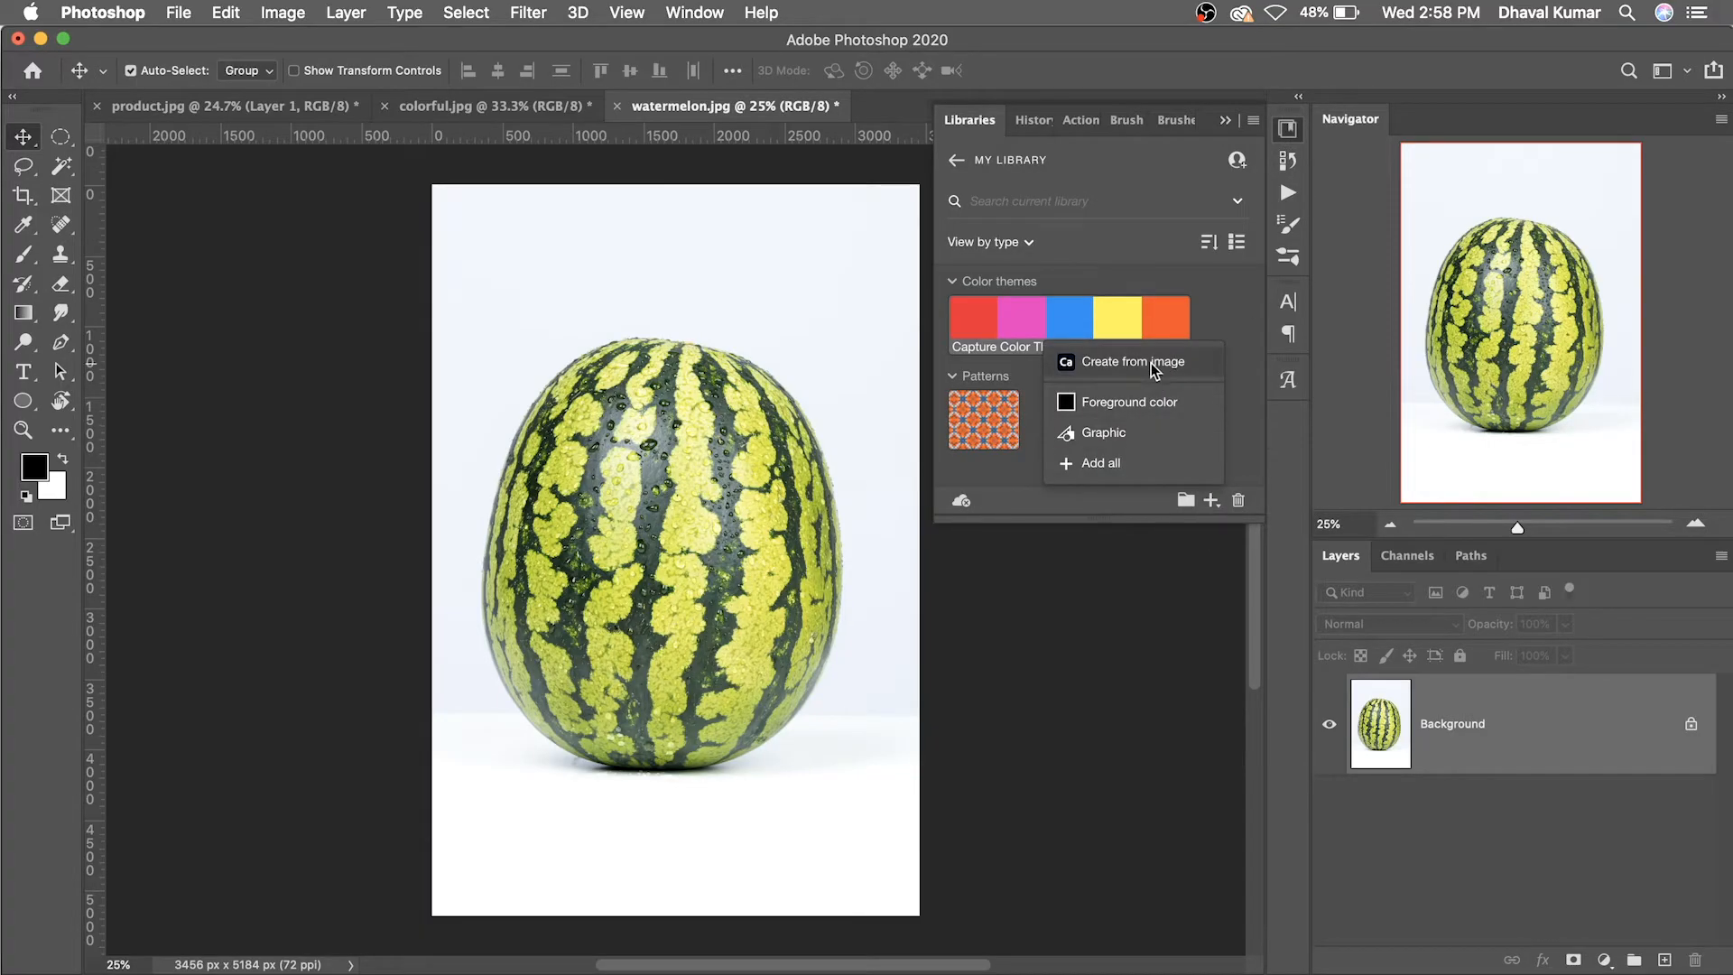
left_click(1186, 390)
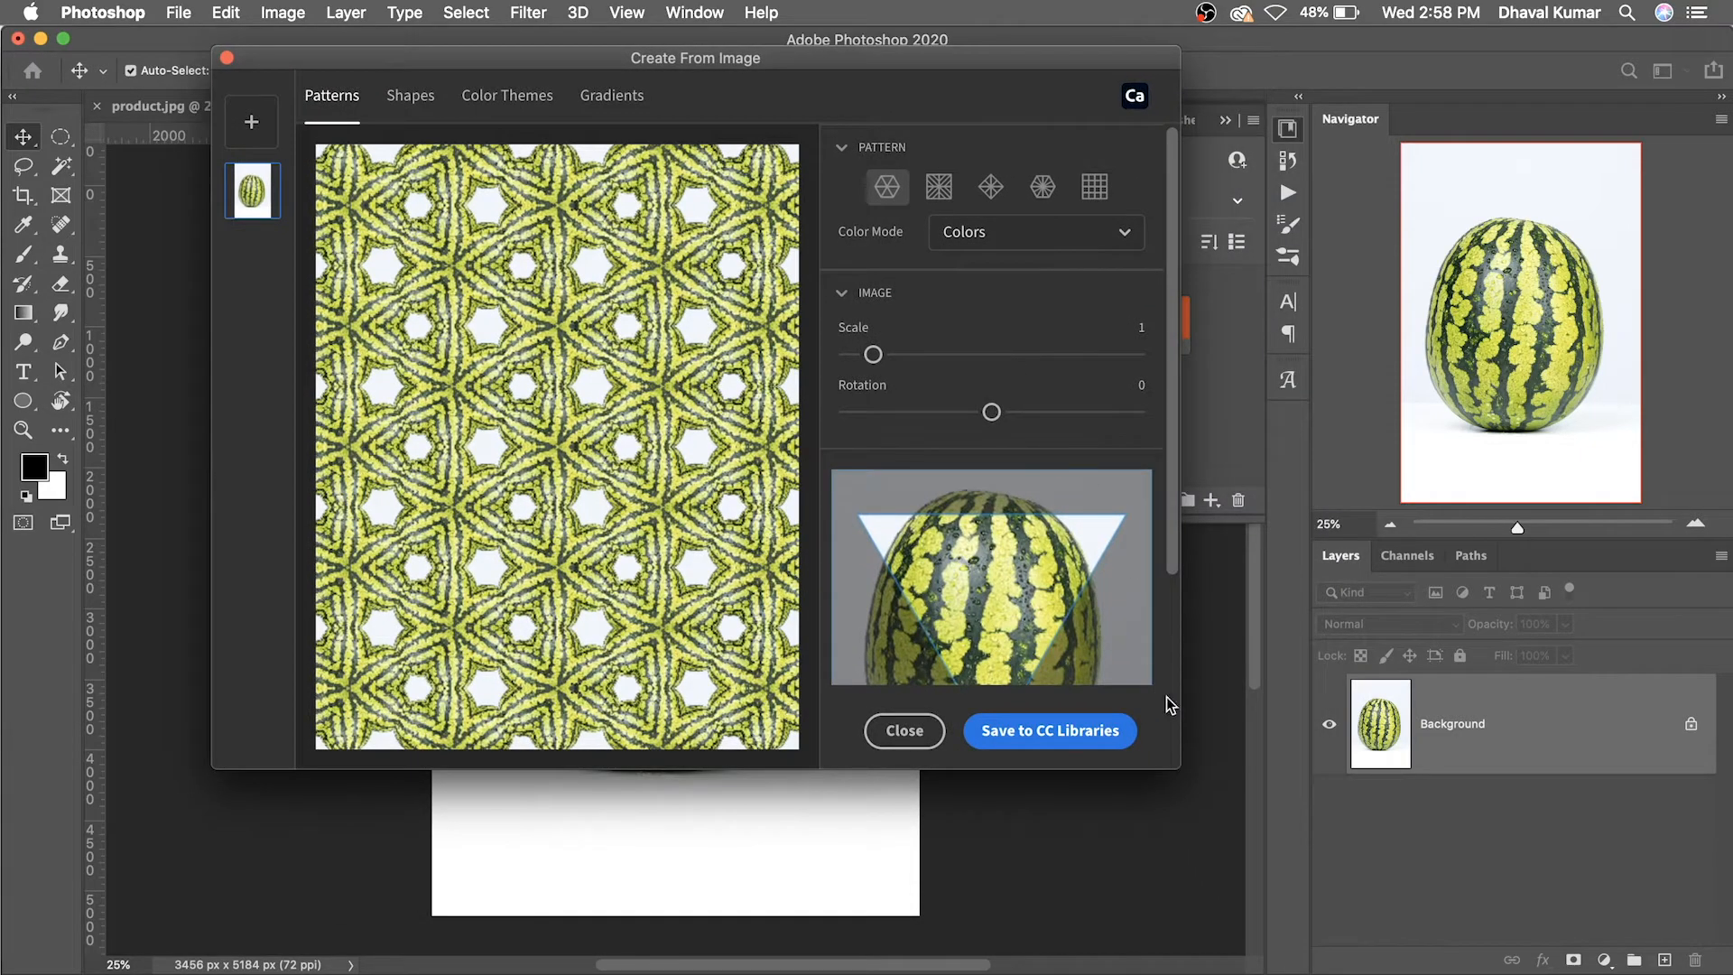
left_click_drag(1180, 768, 1336, 883)
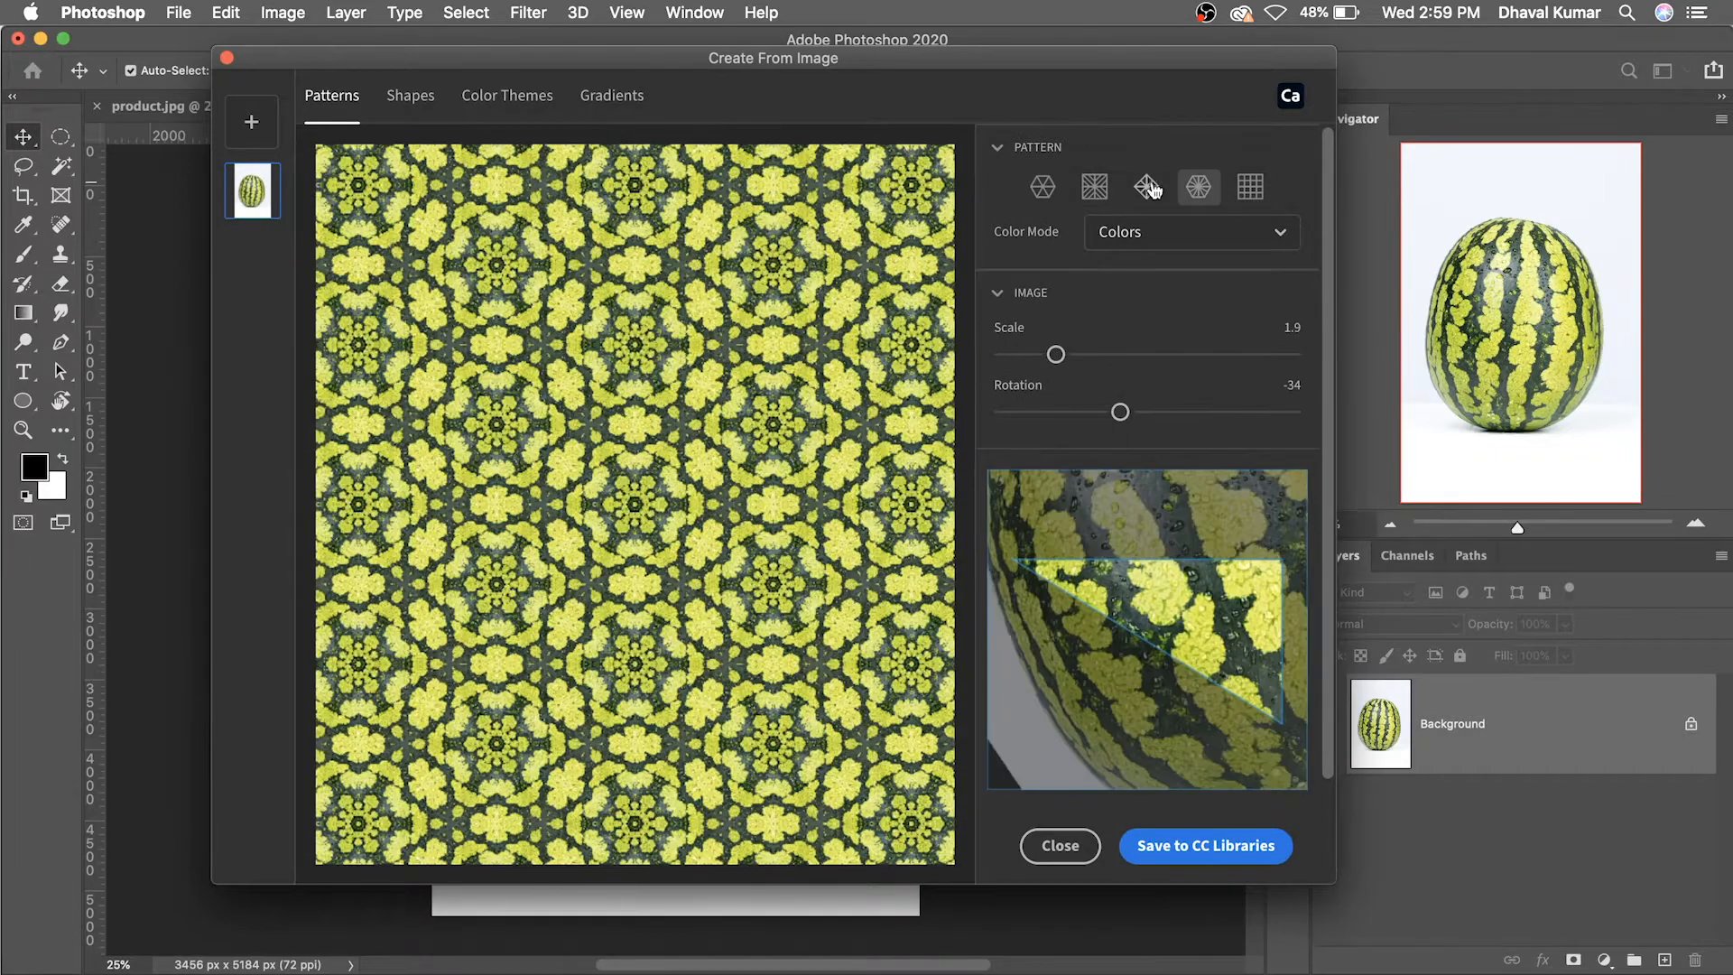
Step: Try the watermelon pattern in several tilings, ending with the diamond-shaped layout at scale 2.5 and rotation -53
left_click(1146, 187)
left_click(1095, 187)
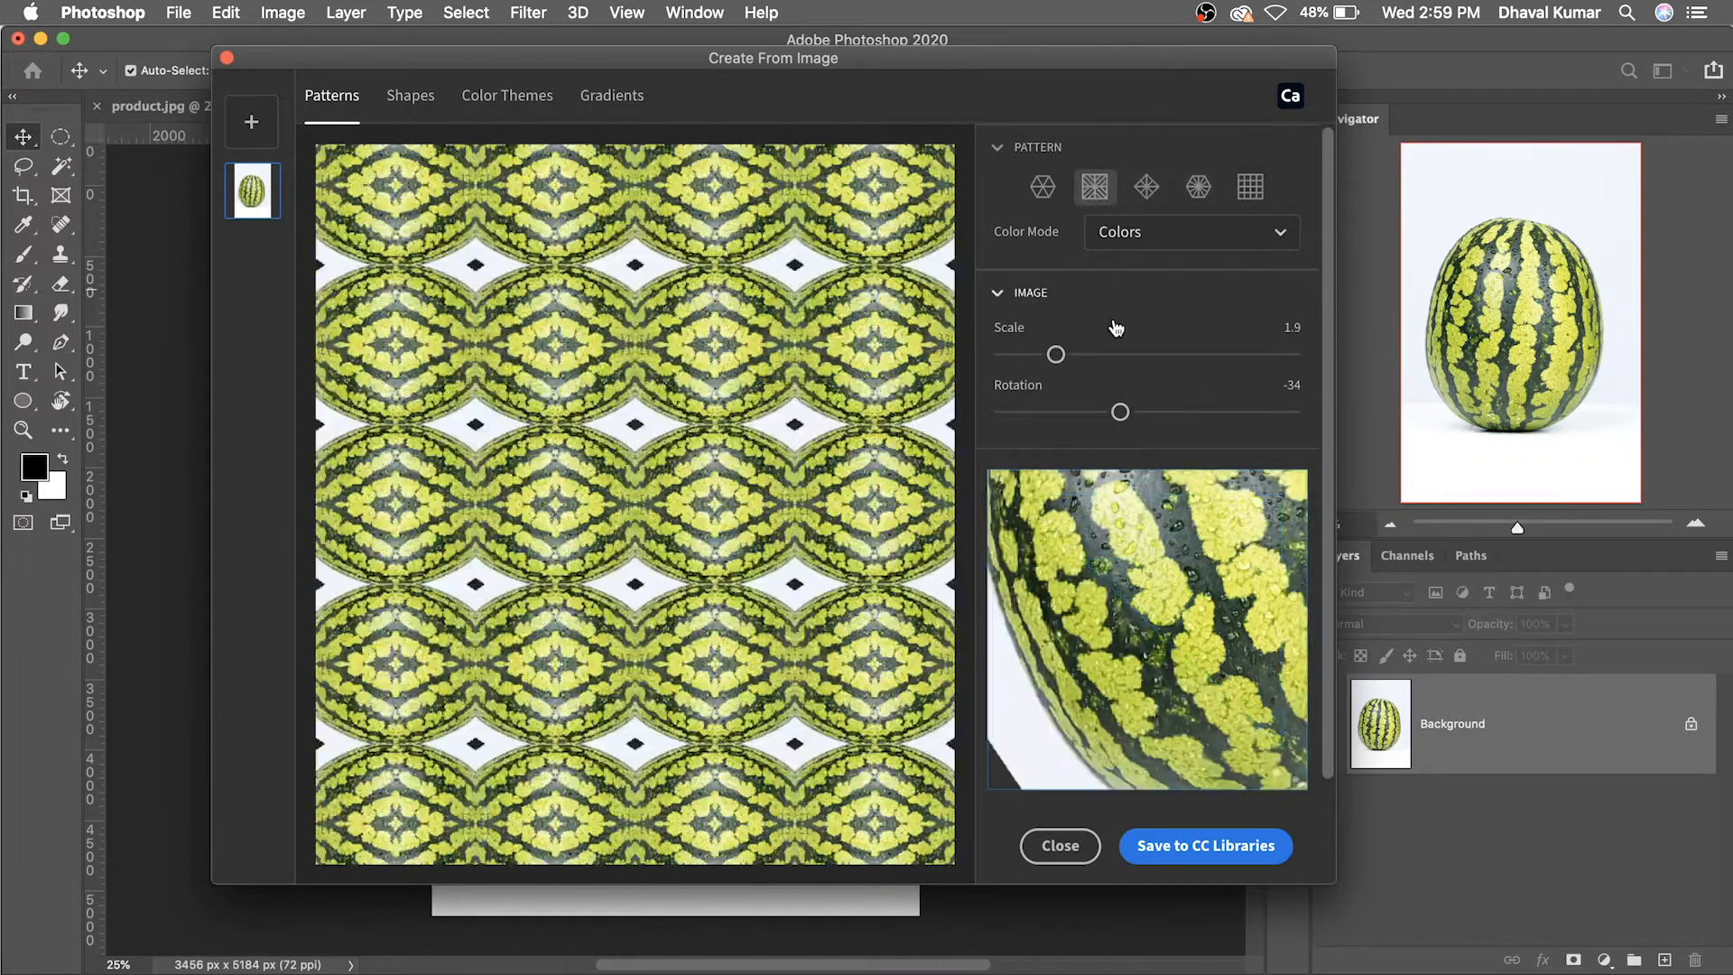
left_click_drag(1115, 410, 1074, 412)
left_click_drag(1056, 354, 1119, 354)
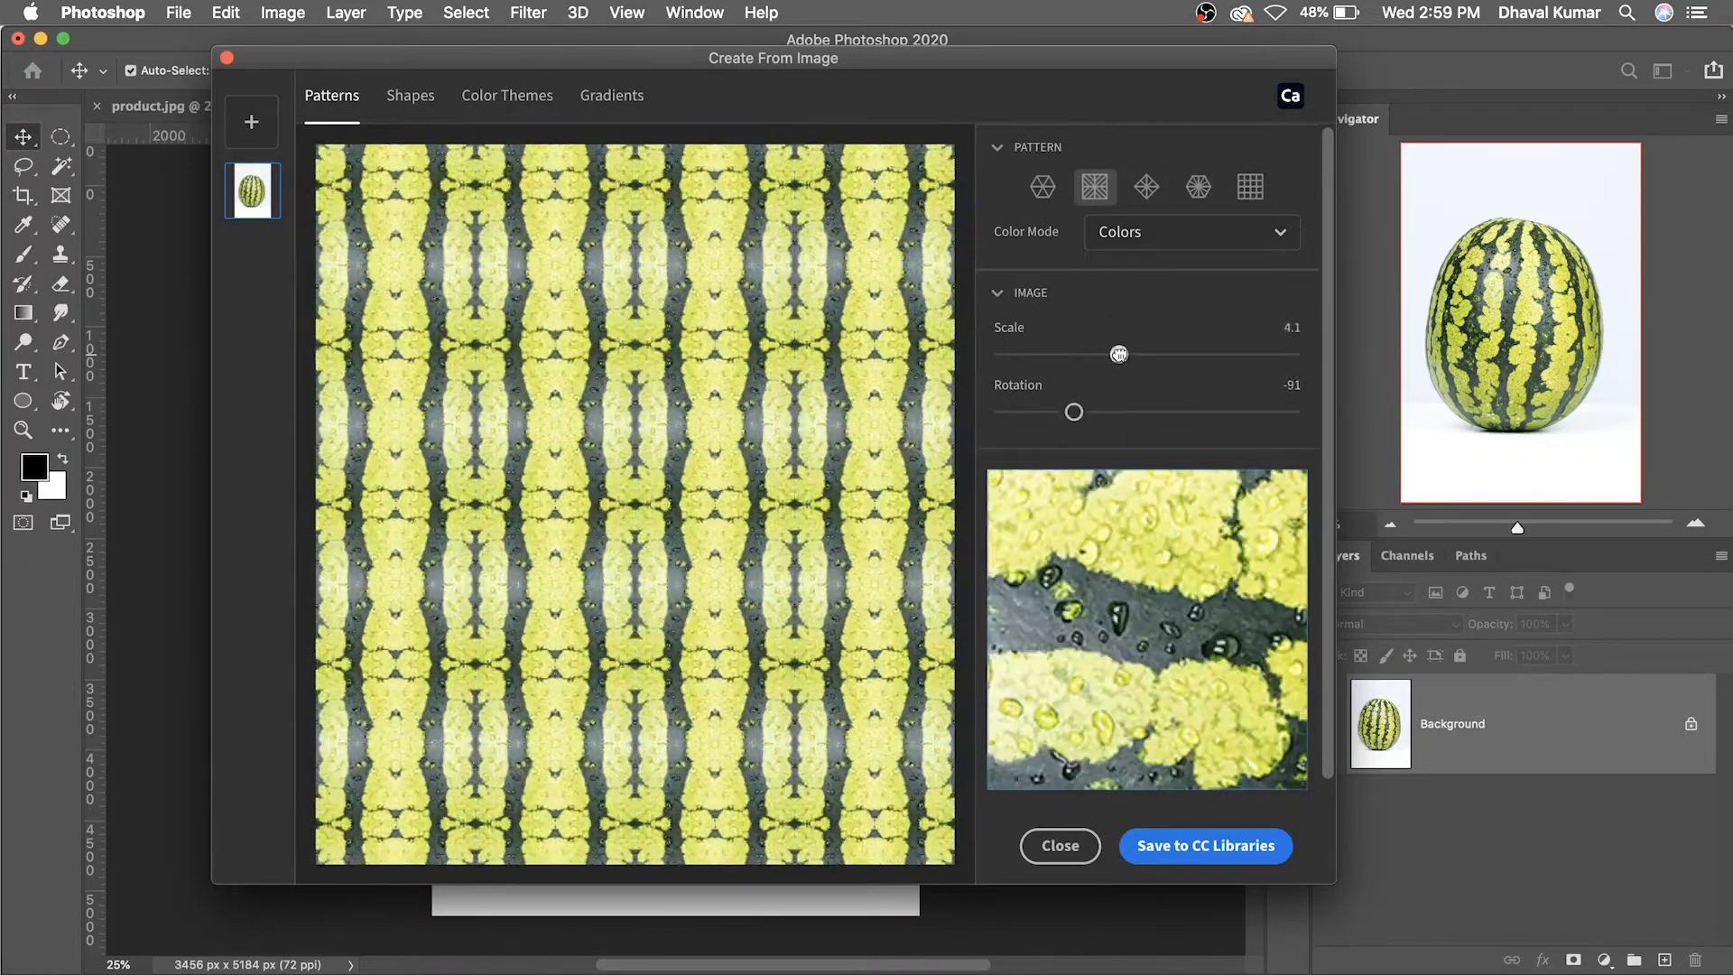
left_click_drag(1088, 414, 1072, 354)
left_click(1145, 187)
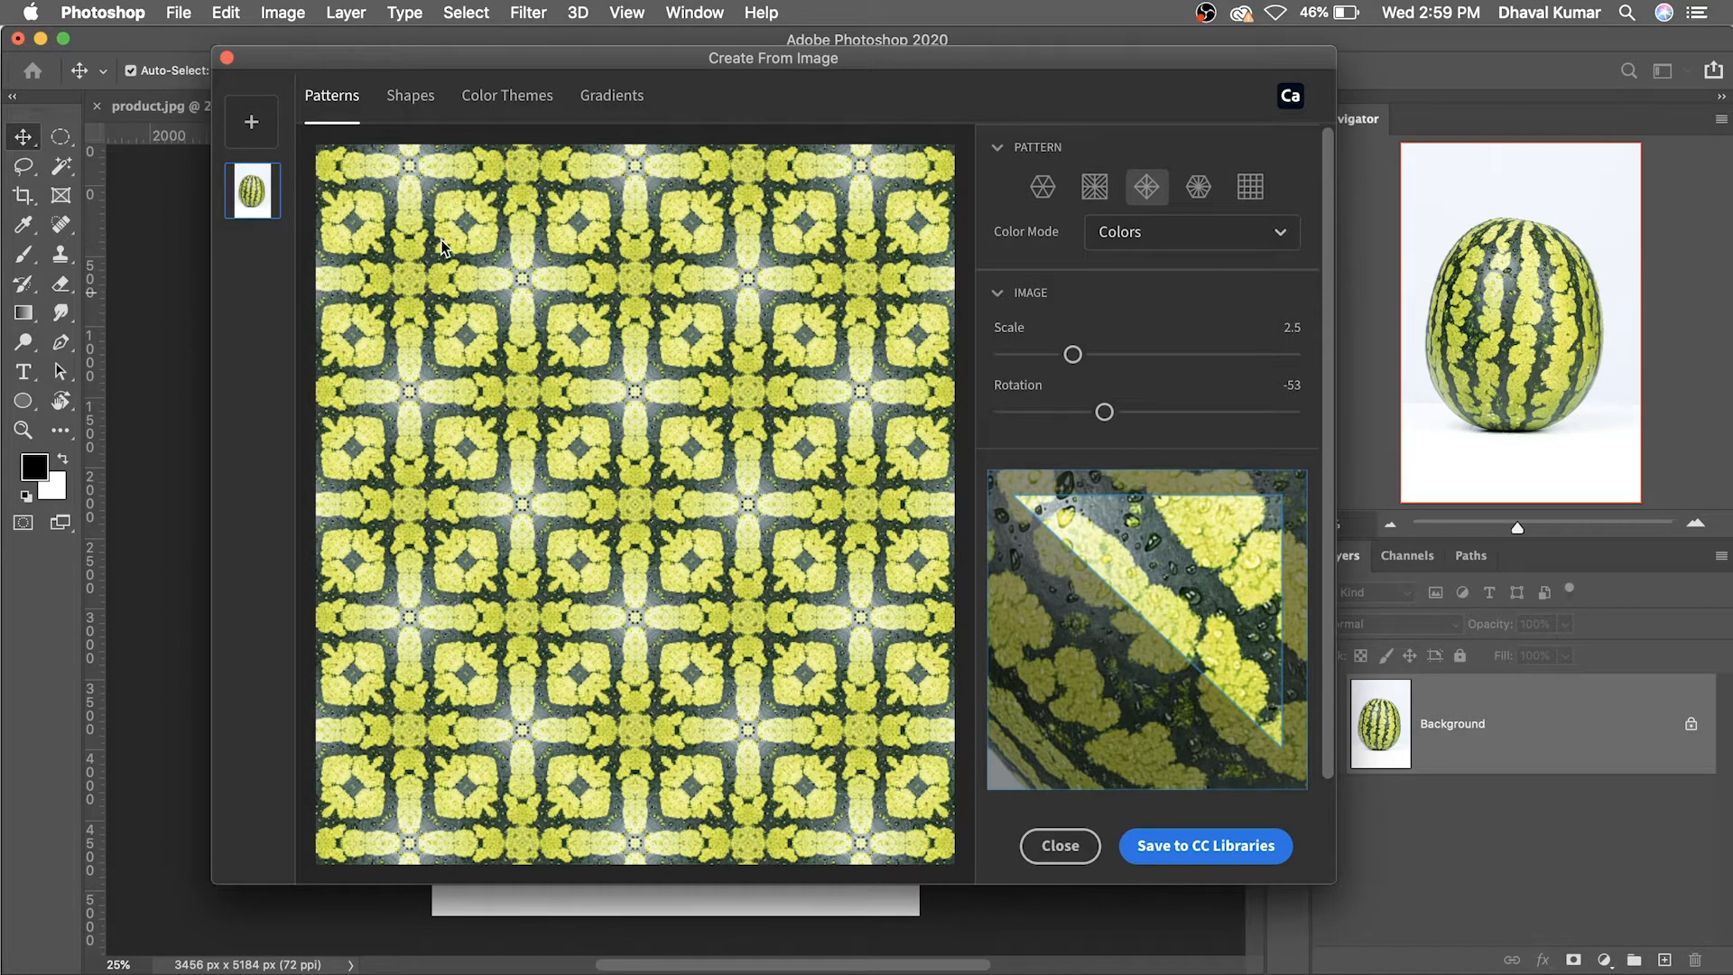
Step: Switch the watermelon capture to a shape with Detail 24 and compare its inverted and normal versions
left_click(424, 99)
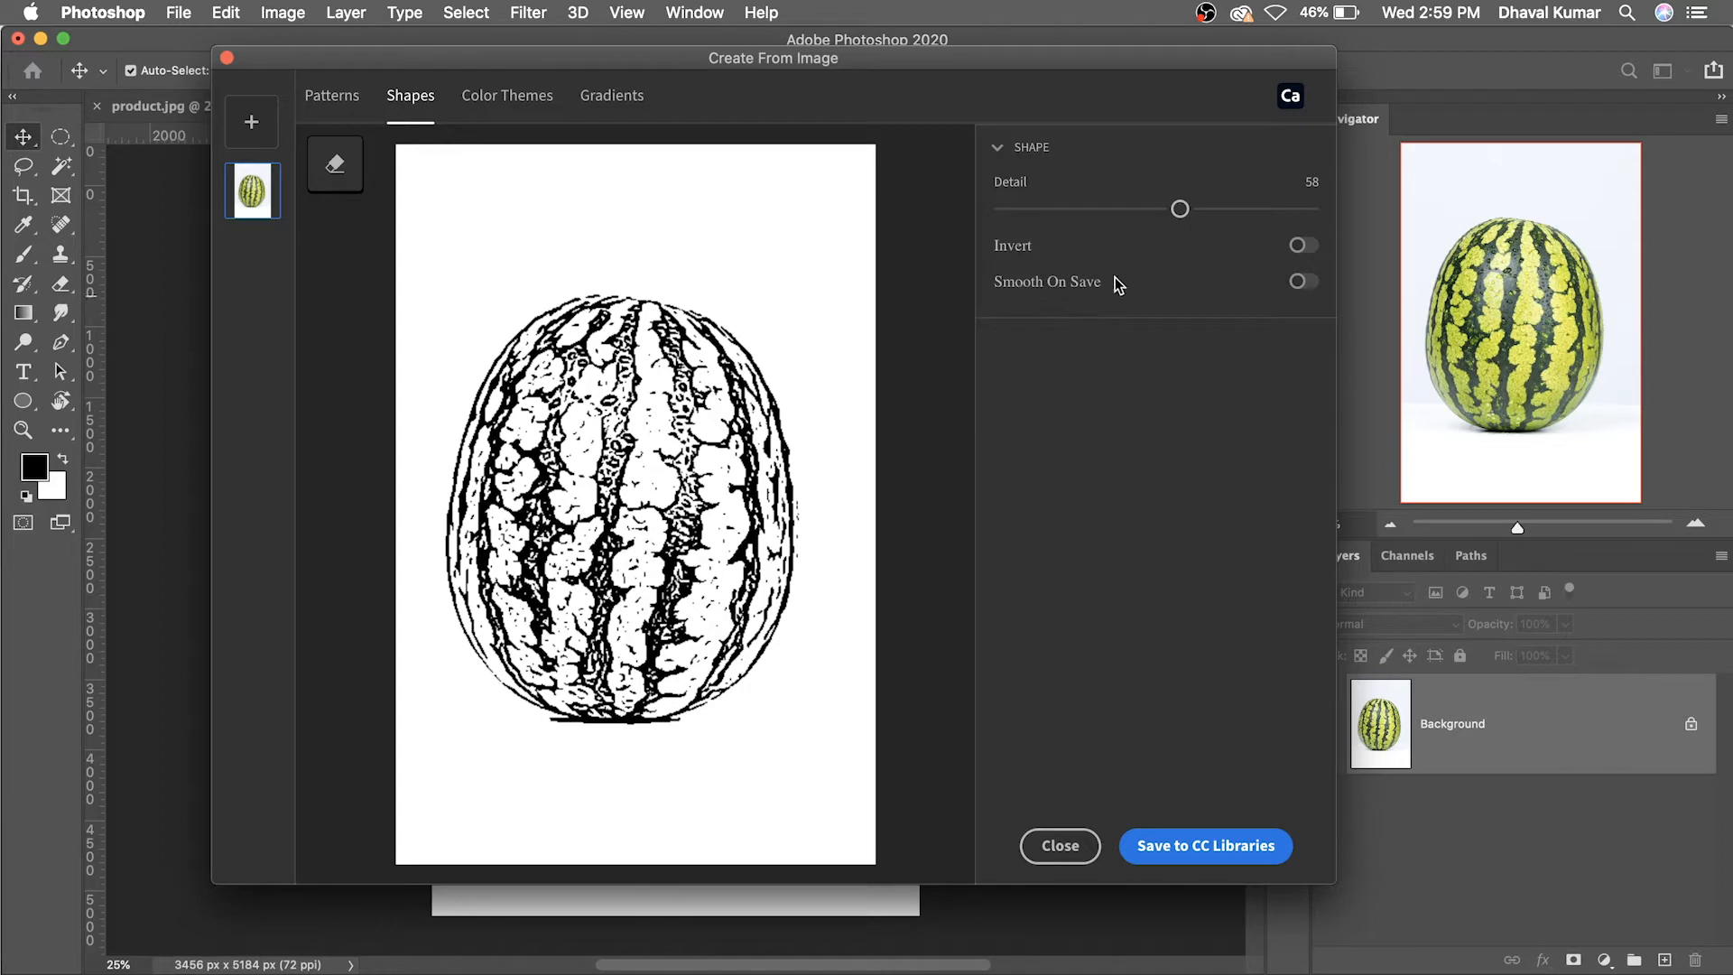
mouse_move(1180, 209)
left_mouse_down()
mouse_move(993, 212)
mouse_move(1298, 210)
mouse_move(1074, 209)
left_mouse_up()
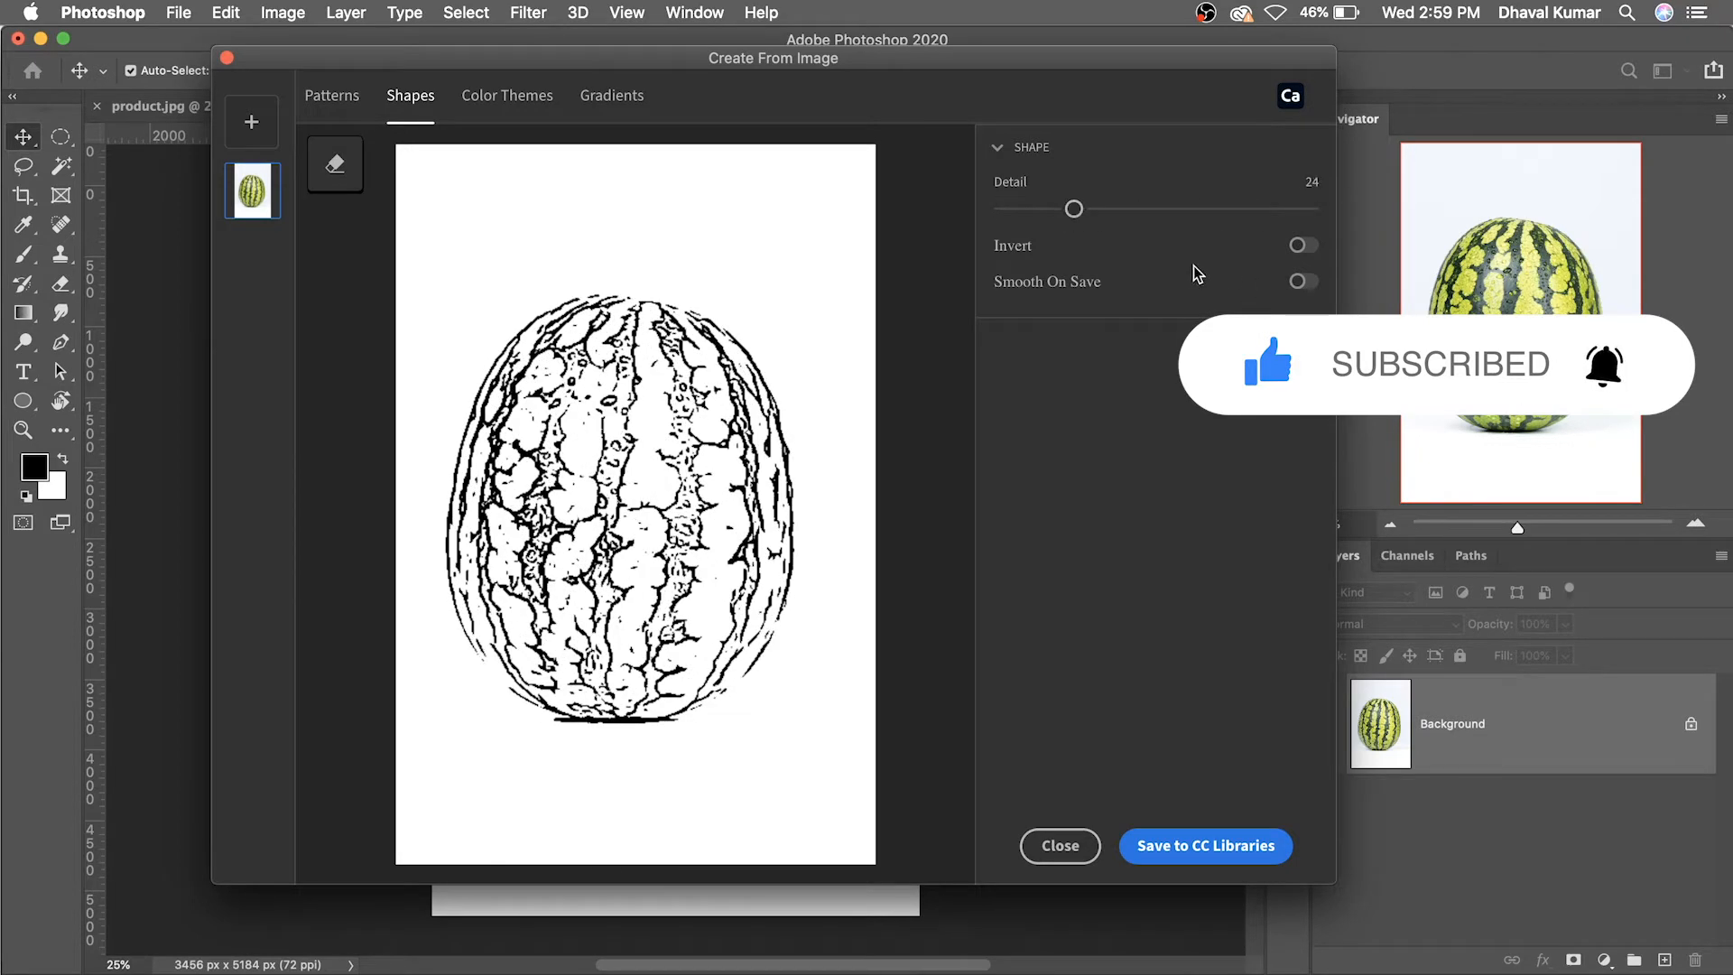
left_click(1303, 247)
left_click(1304, 248)
left_click(1307, 248)
left_click(1307, 248)
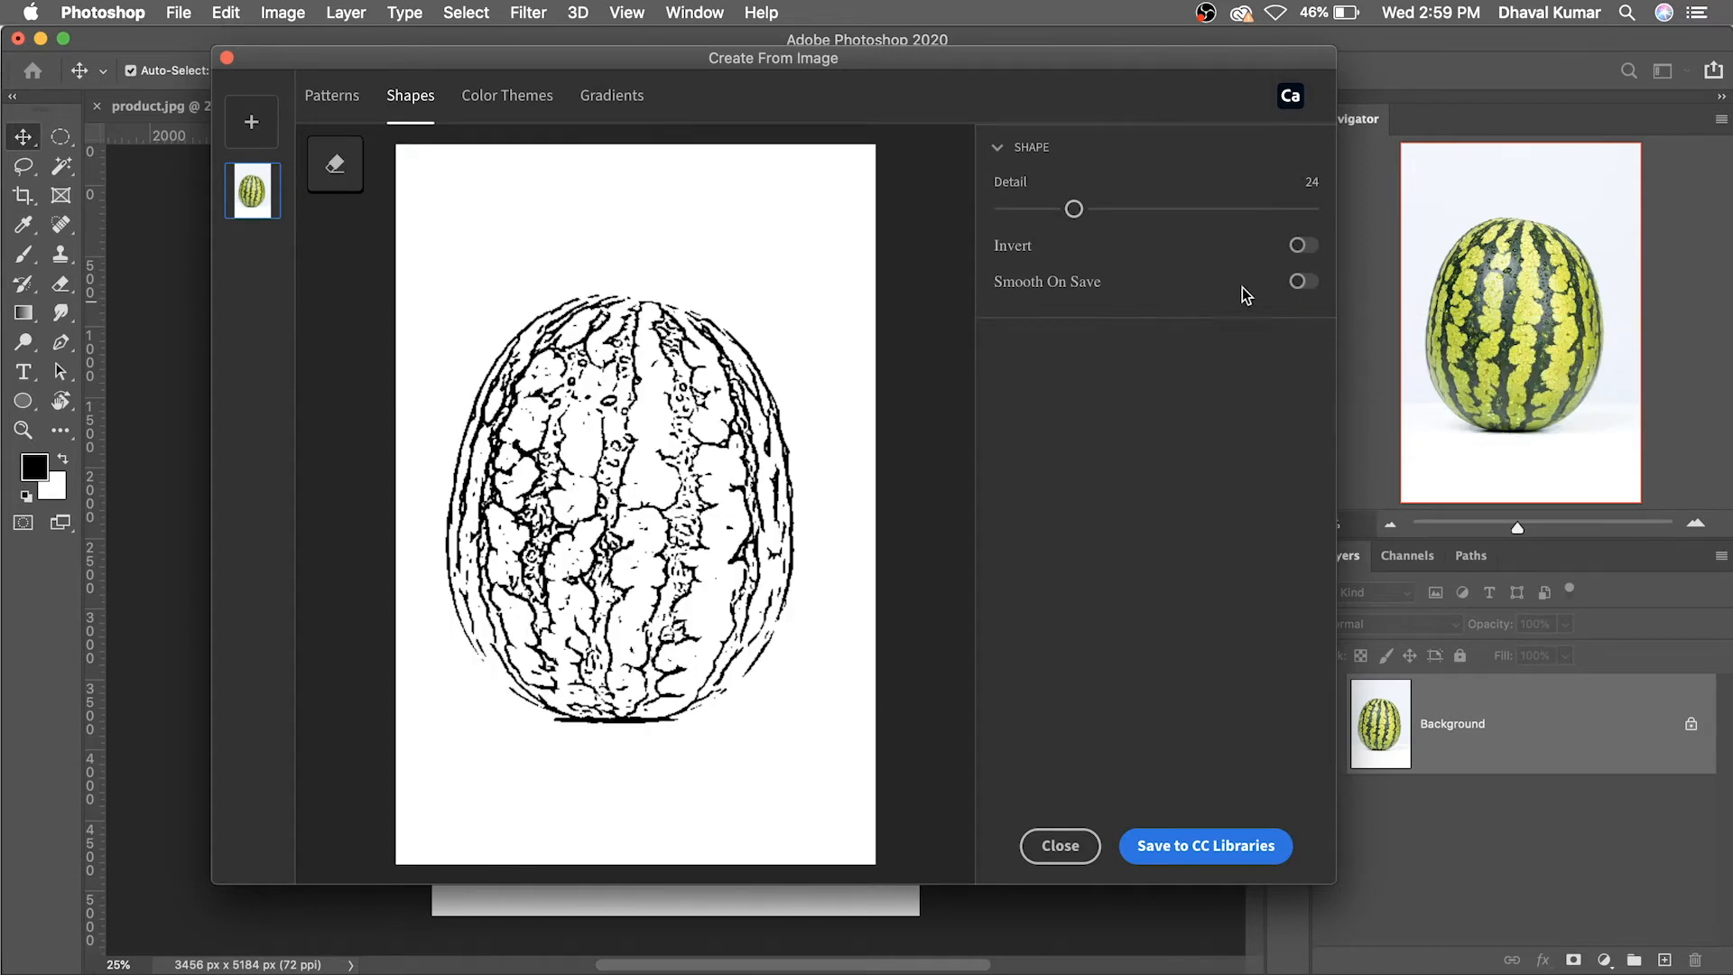
Step: Enable Smooth On Save for the watermelon shape and set its Detail to 56
left_click(1303, 281)
left_click(1168, 210)
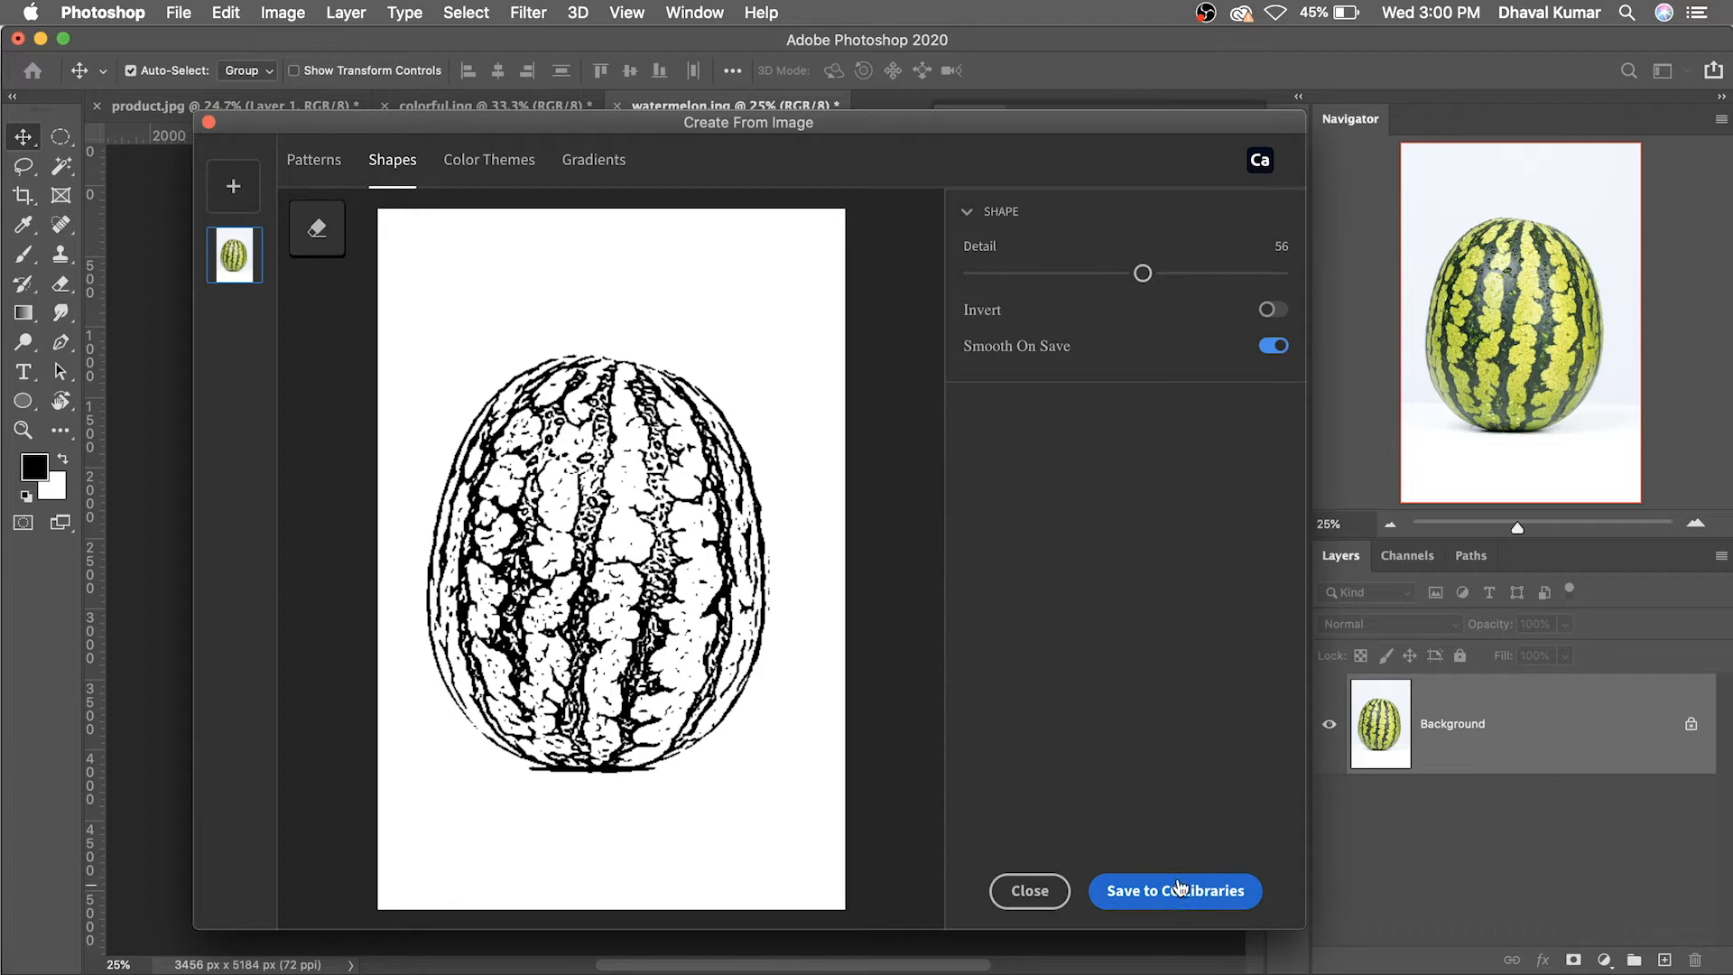
Step: Save the smoothed watermelon shape to CC Libraries
left_click(1177, 888)
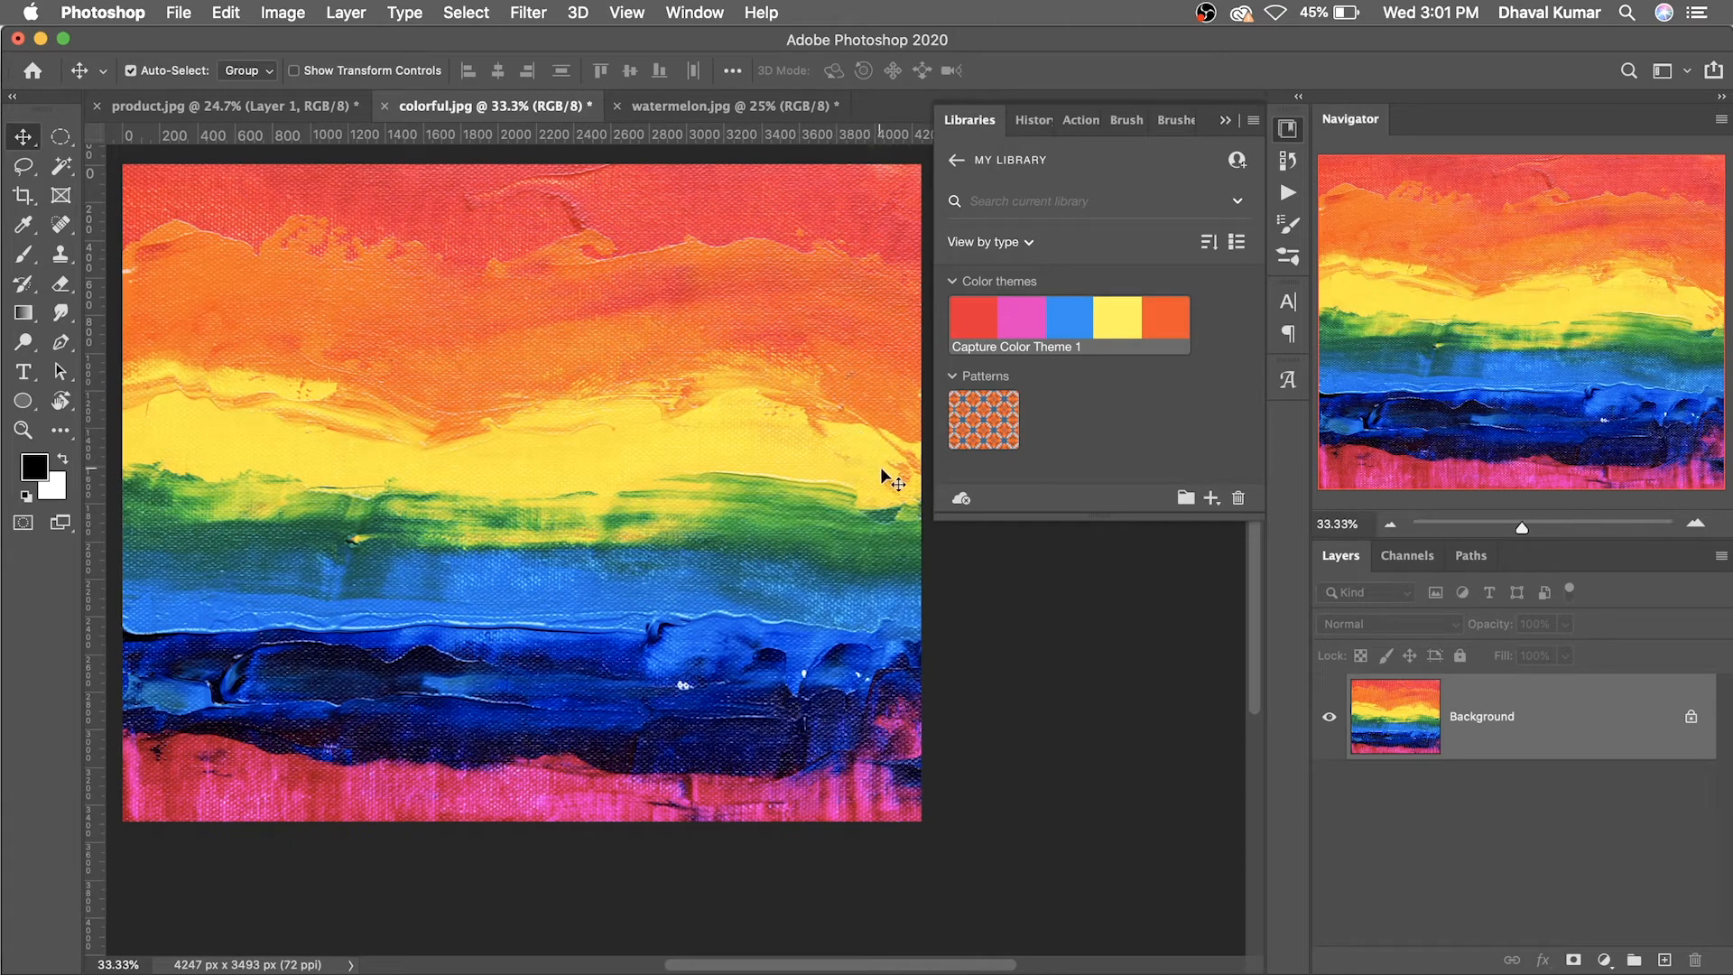
Step: Open Create from Image for the colorful.jpg painting from the library and enlarge its window
left_click(1211, 500)
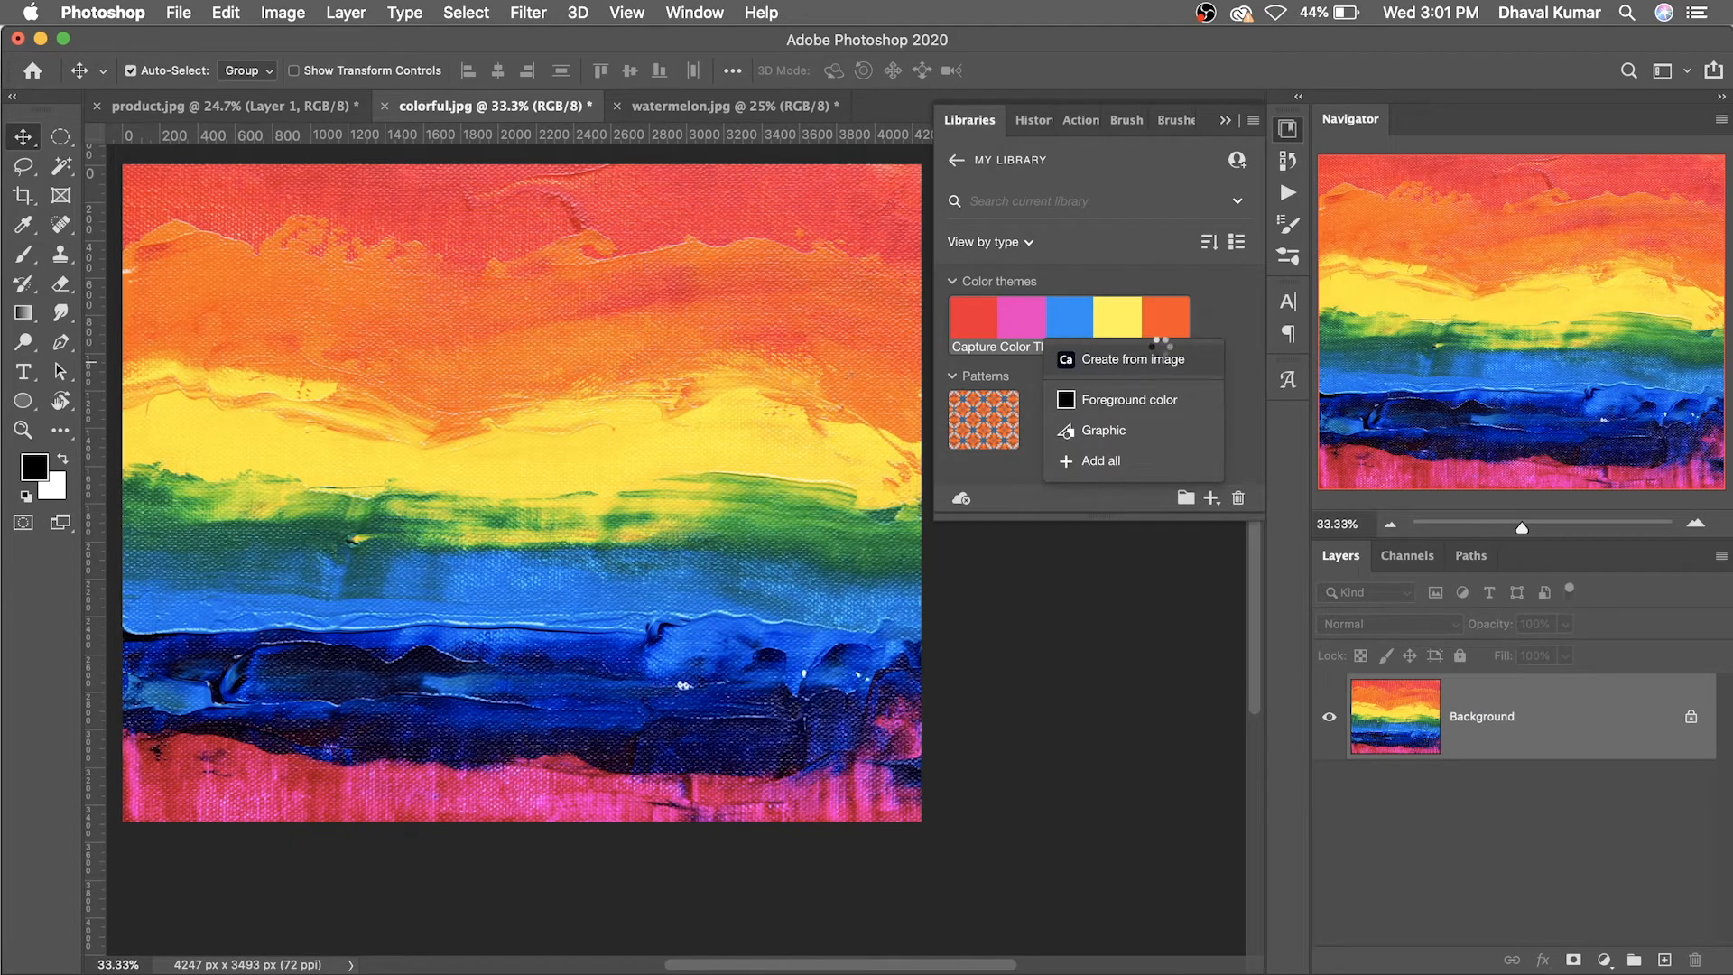
left_click(1165, 360)
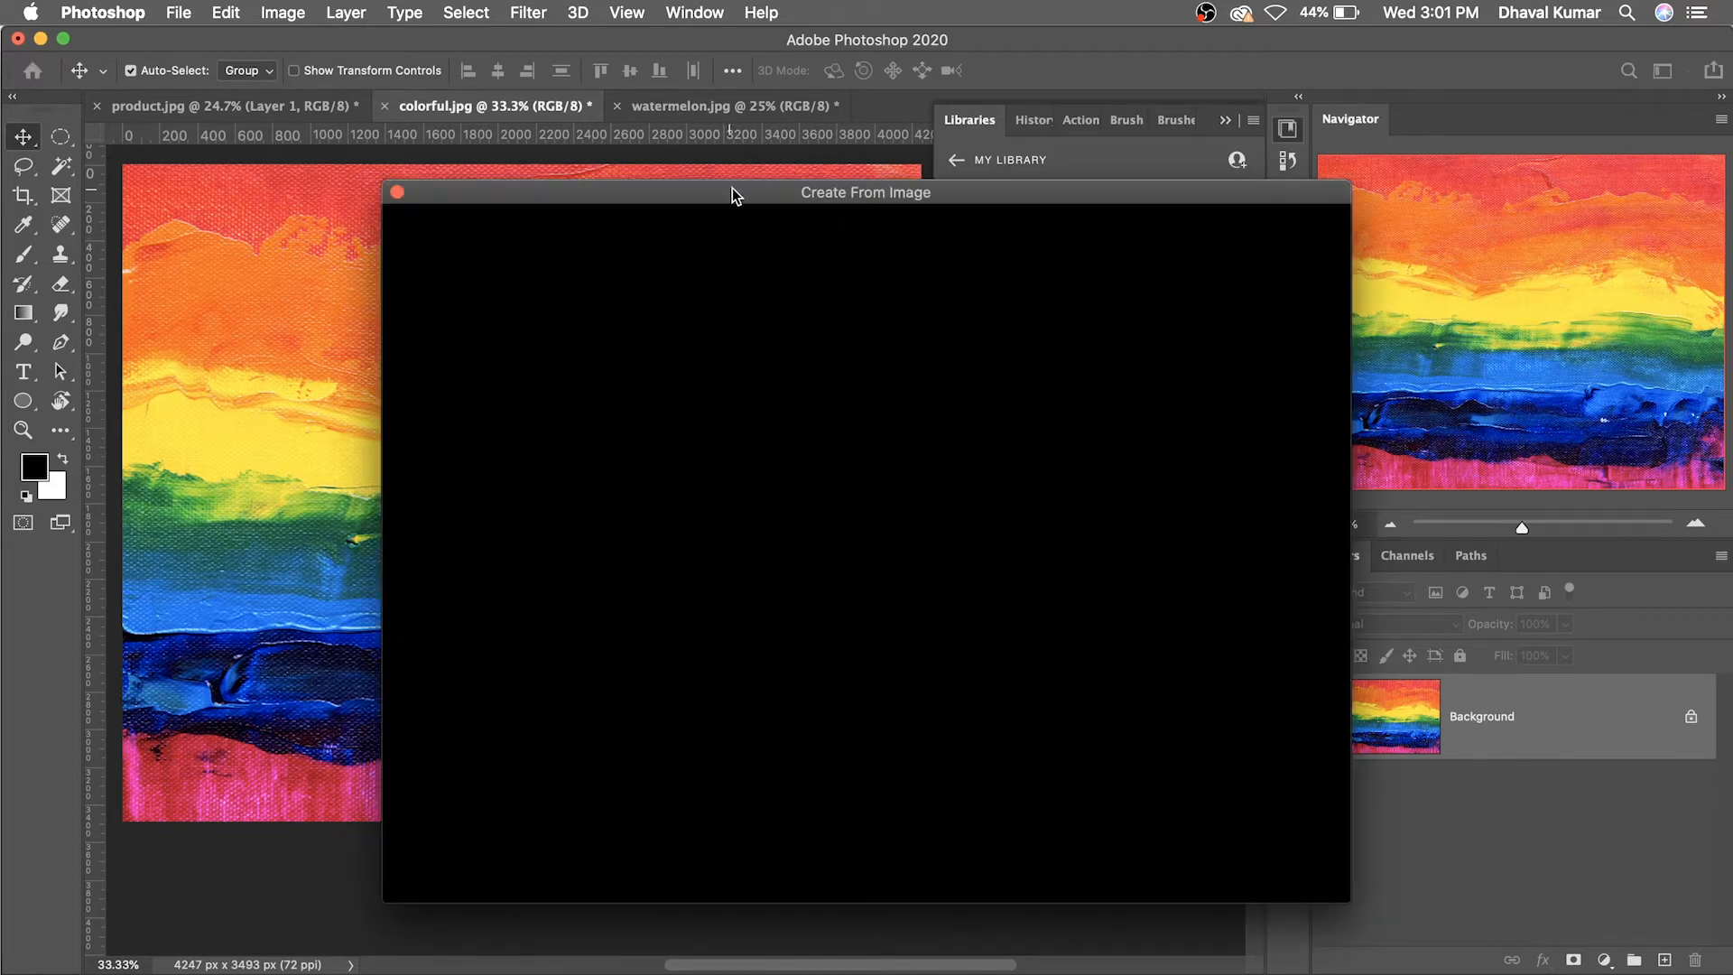
left_click_drag(732, 194, 657, 89)
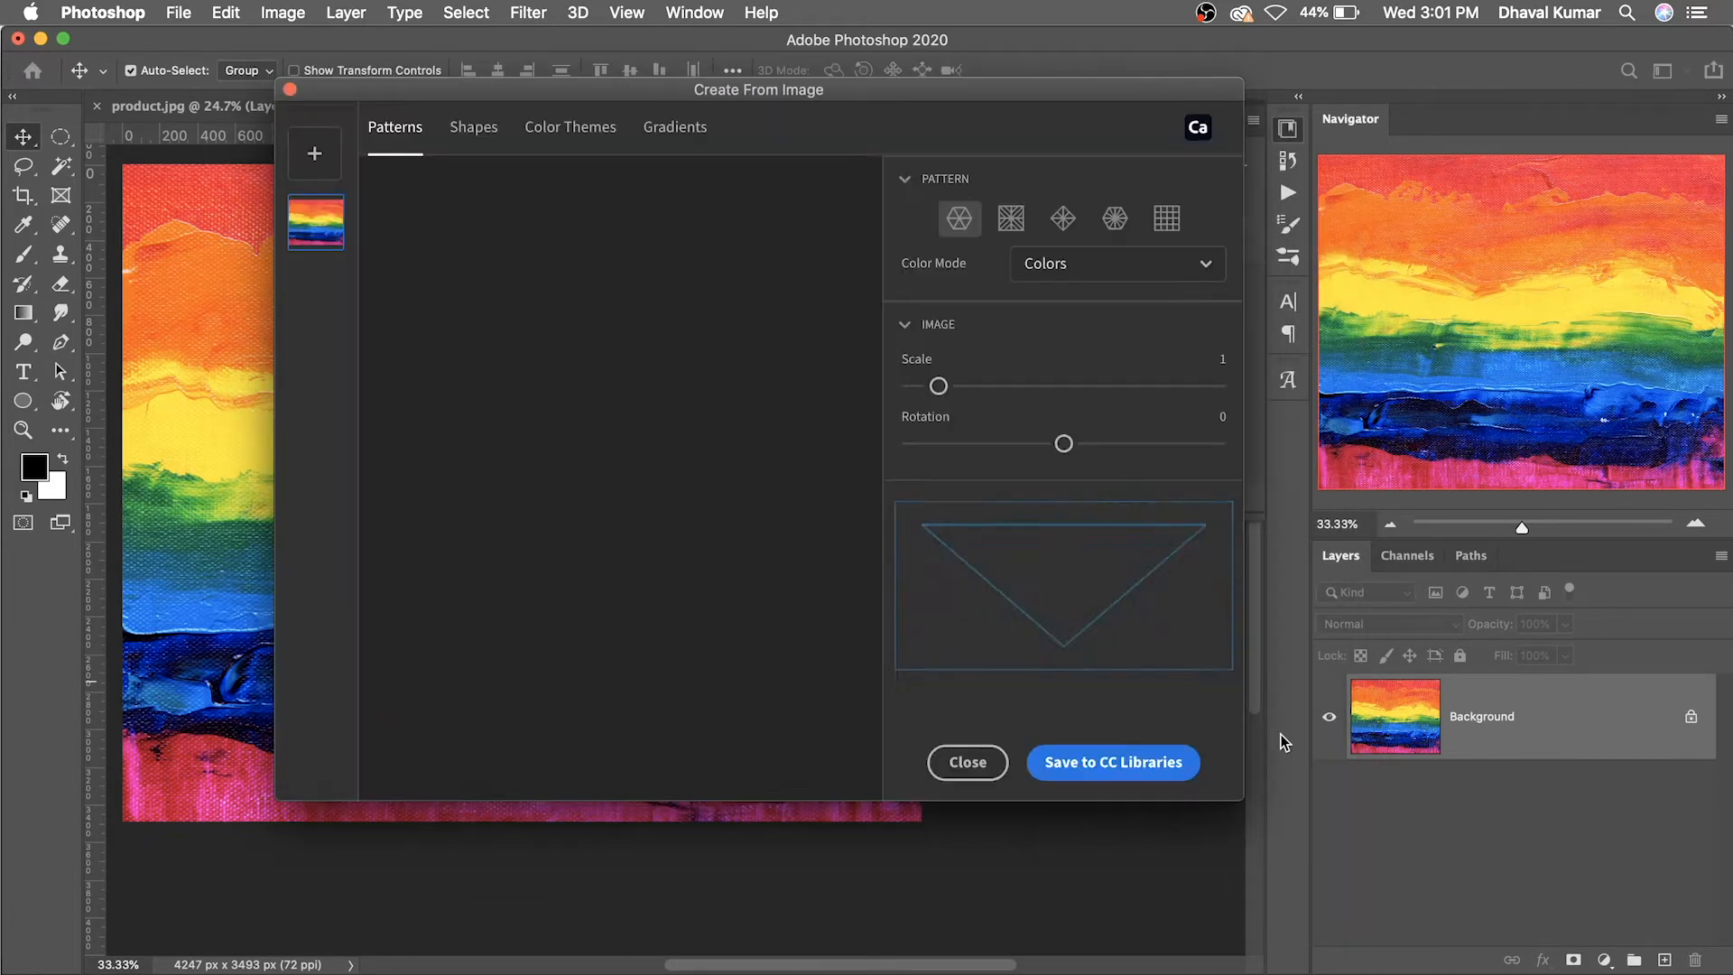
left_click_drag(1246, 802, 1366, 907)
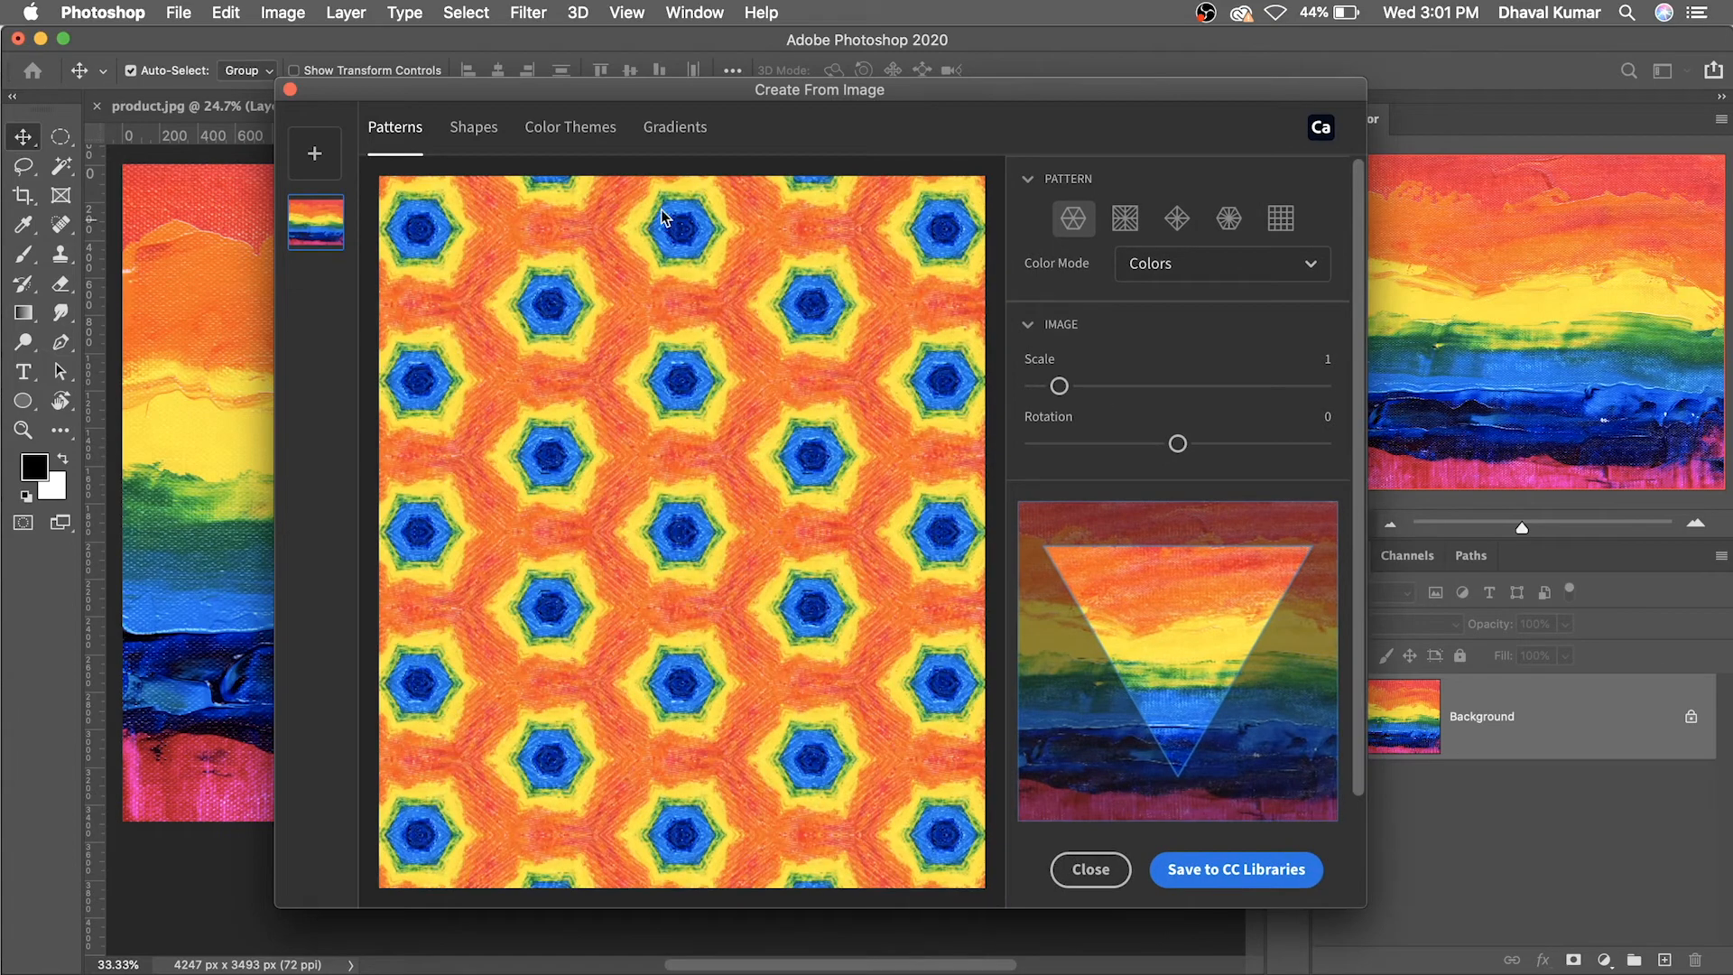
Step: Capture a Colorful color theme, moving its five sample points to pick #F10F4F, #B50013, #006DF8, #FEE400 and #FA3A02
left_click(580, 129)
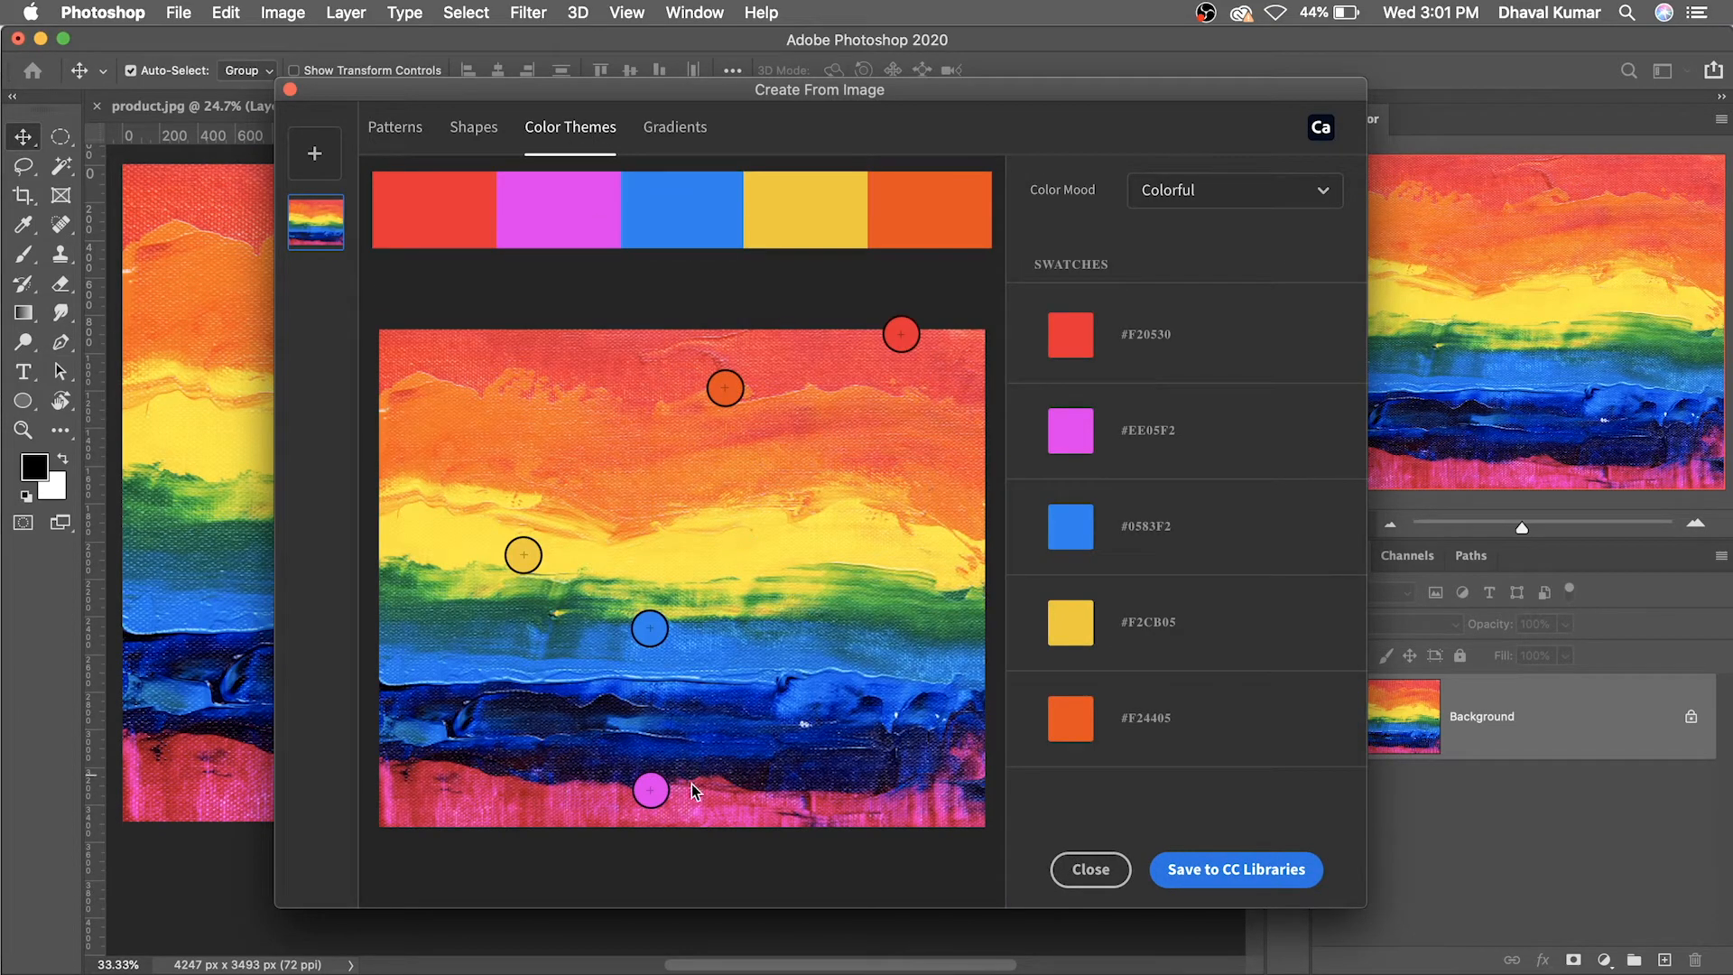
left_click_drag(650, 790, 668, 804)
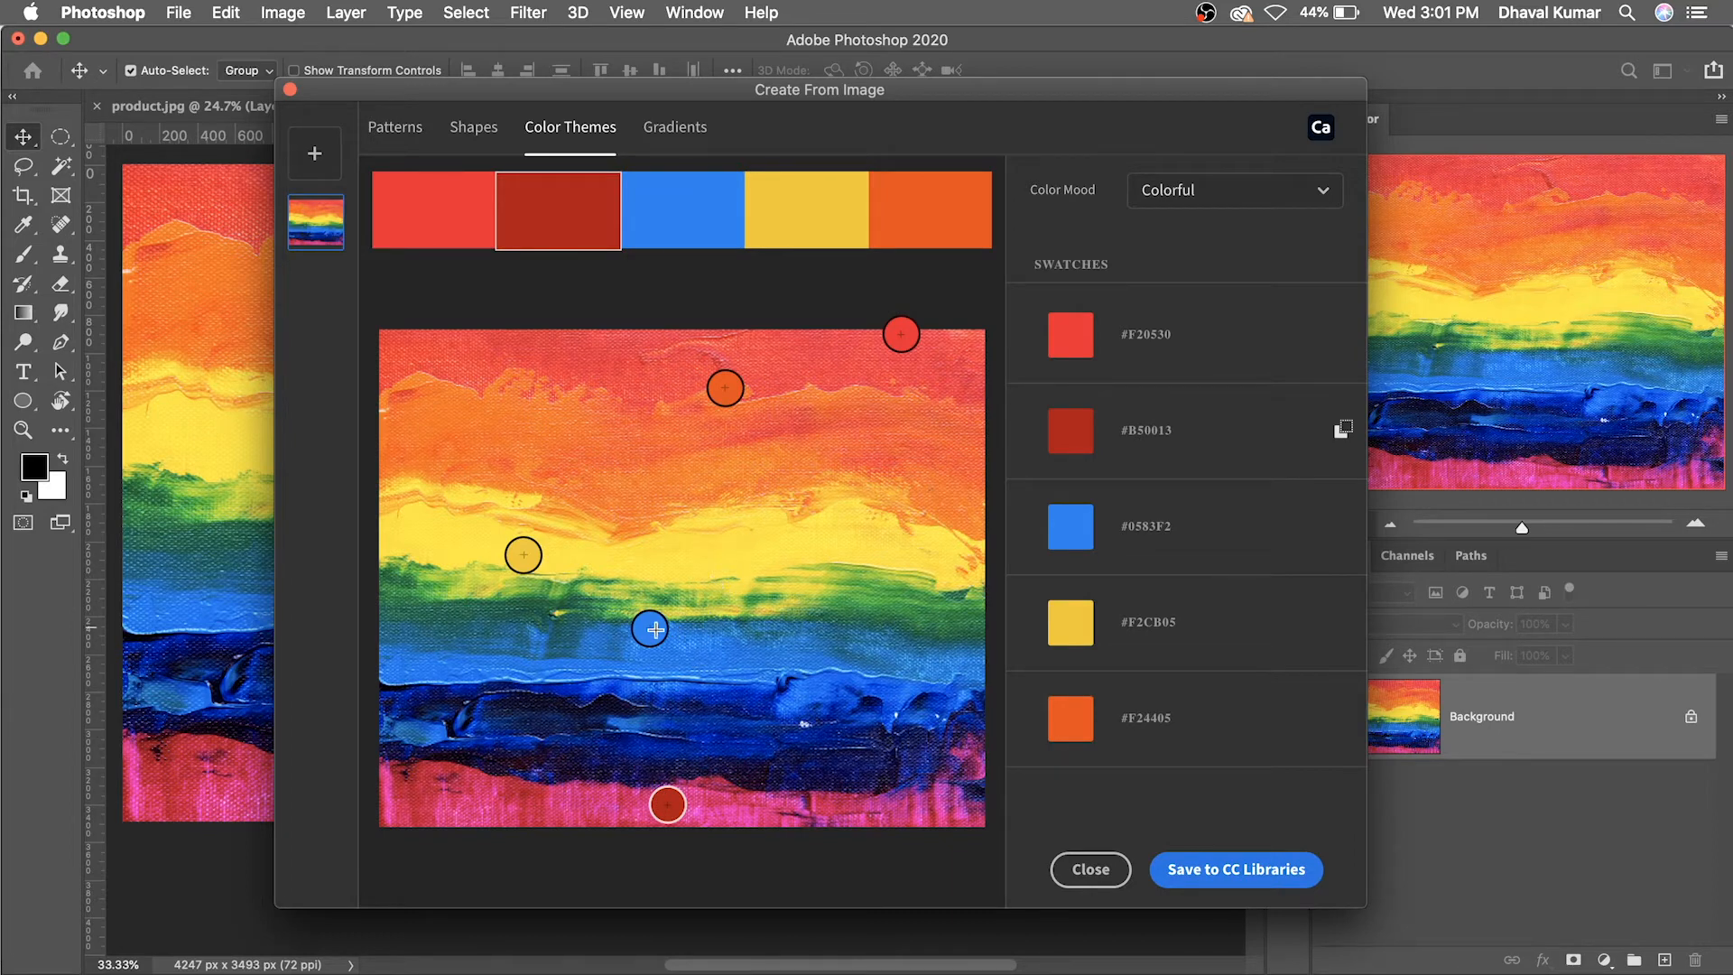
left_click_drag(650, 628, 669, 673)
left_click_drag(522, 559, 602, 558)
left_click_drag(707, 398, 659, 443)
left_click_drag(893, 341, 787, 368)
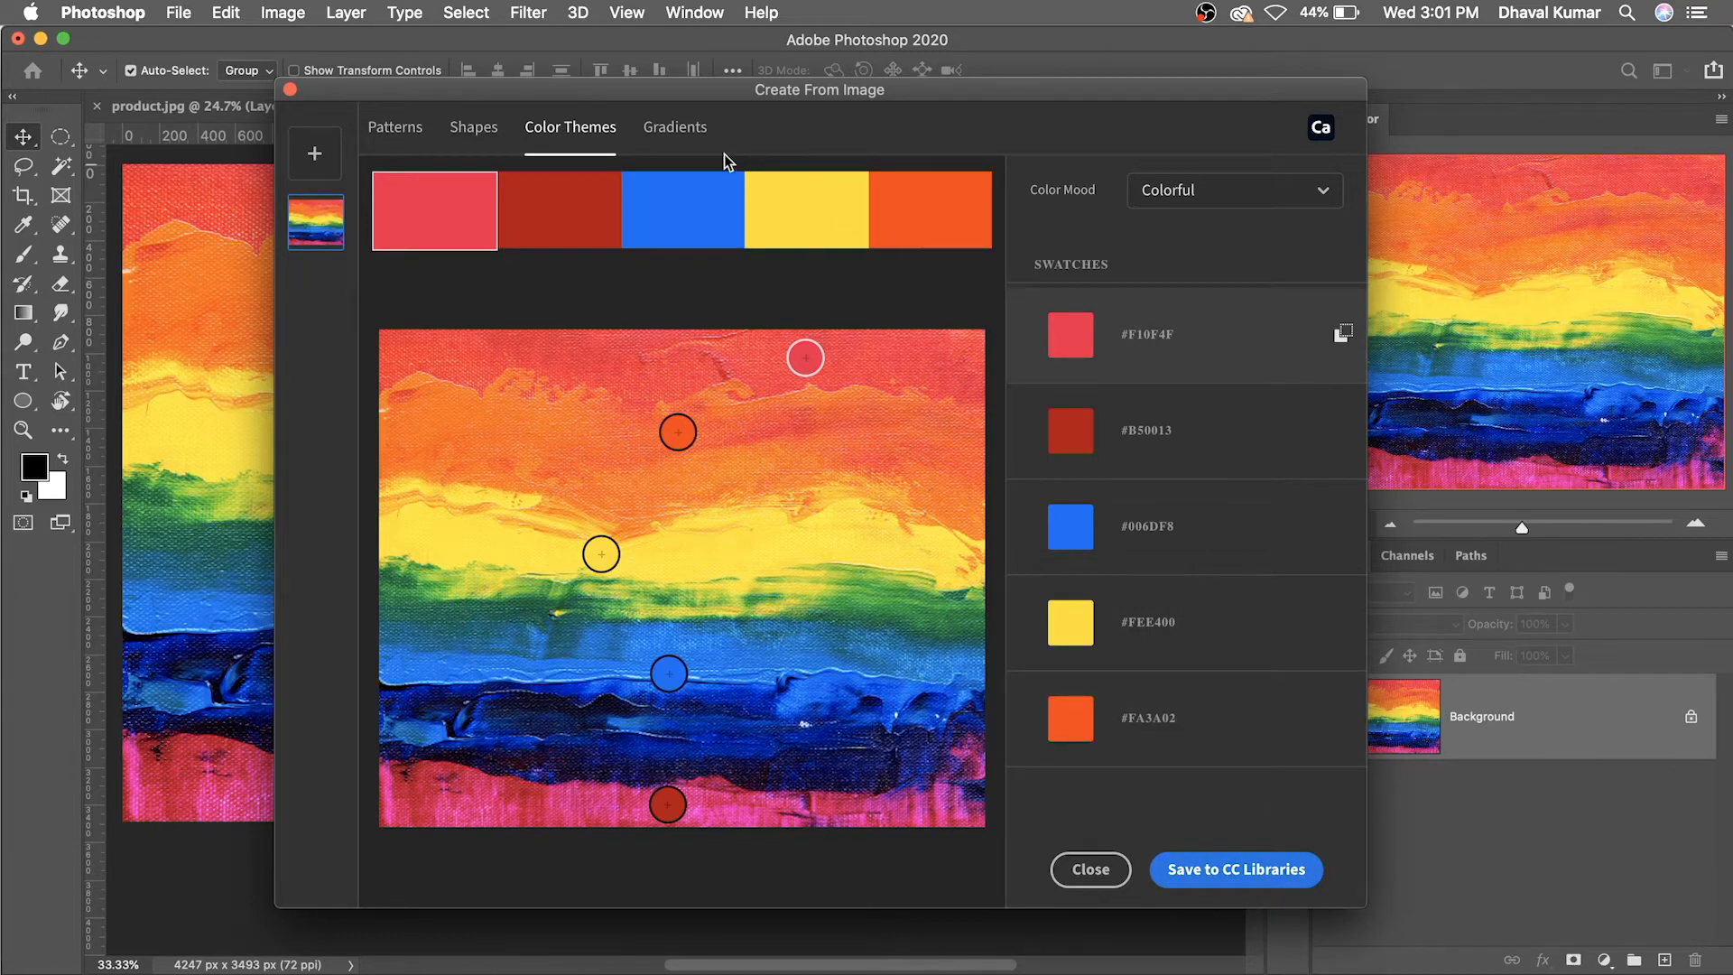
Step: Switch the capture to a gradient and reposition its three stops to sample #F2346B, #FDEF03 and #D50057
left_click(686, 131)
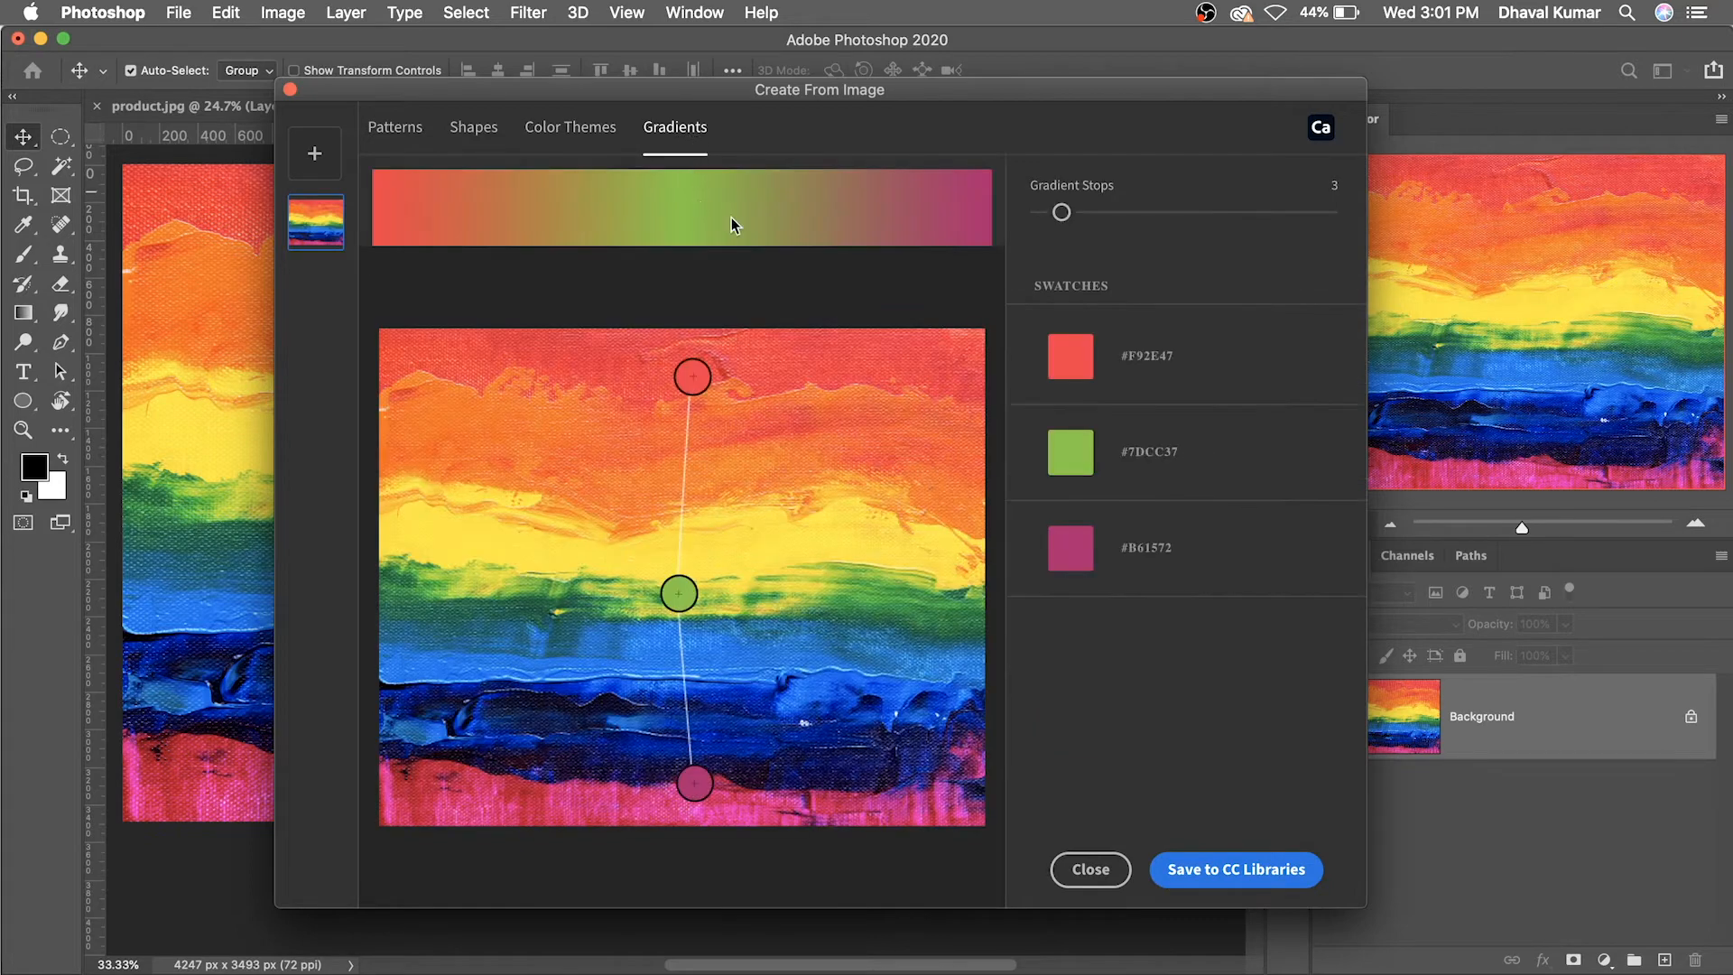
mouse_move(681, 589)
left_mouse_down()
mouse_move(685, 496)
mouse_move(689, 573)
left_mouse_up()
mouse_move(695, 783)
left_mouse_down()
mouse_move(696, 708)
mouse_move(686, 791)
left_mouse_up()
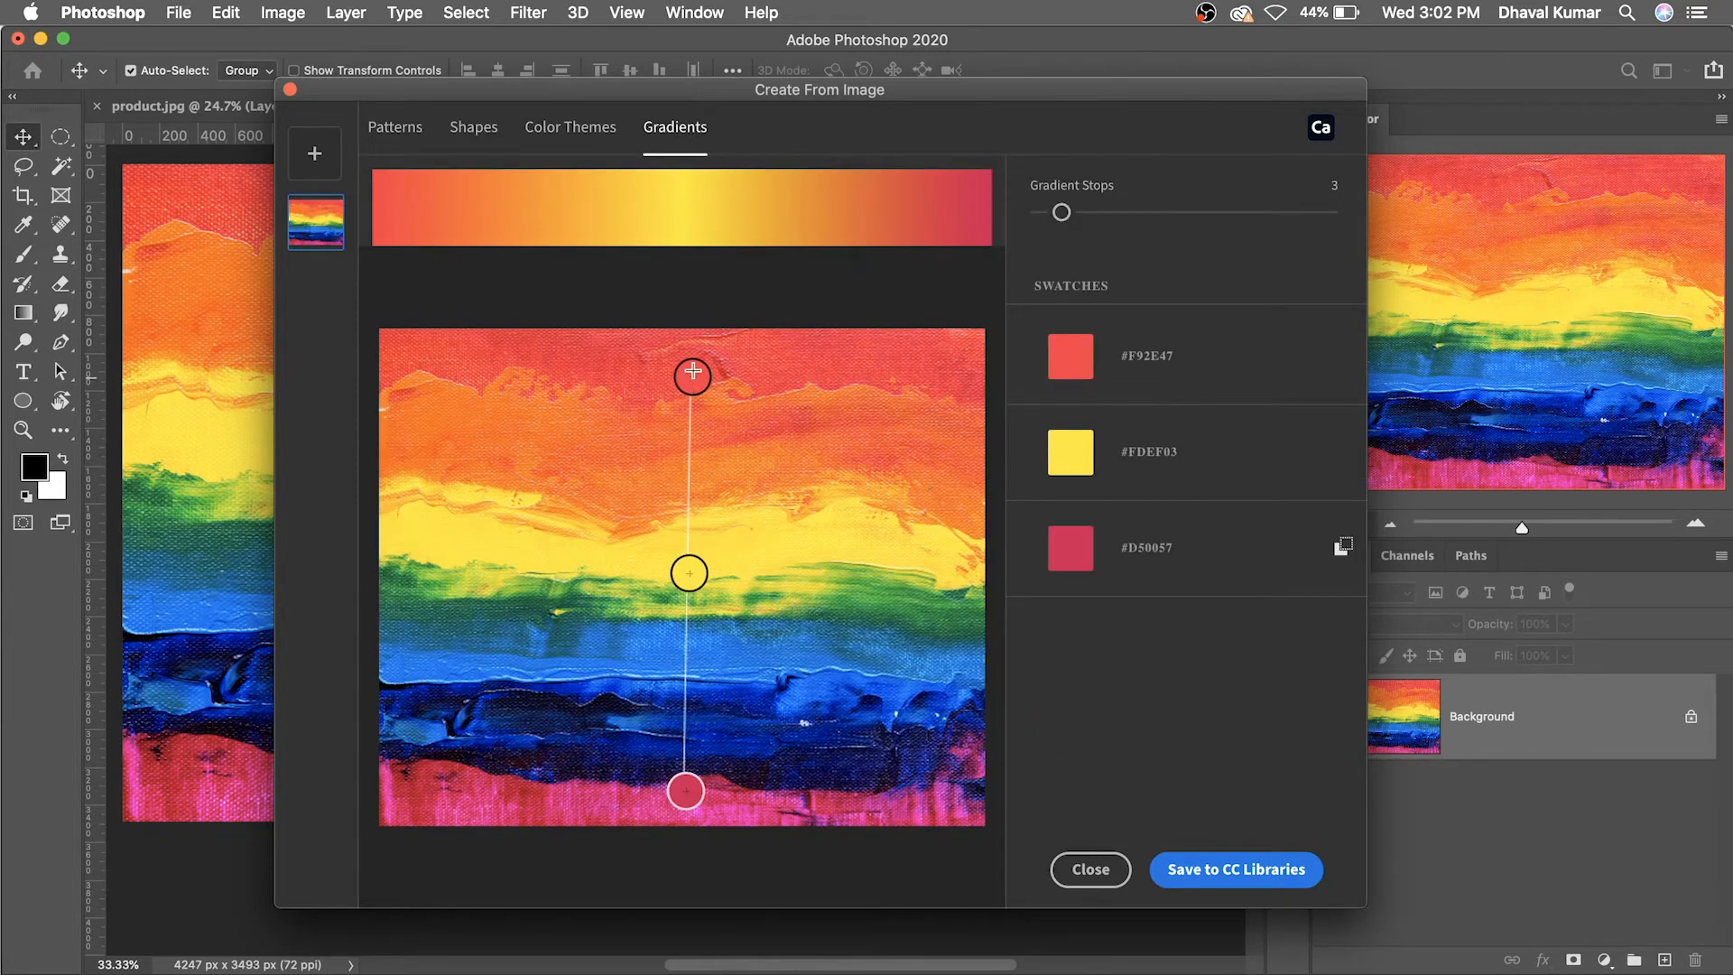
left_click_drag(693, 371, 690, 365)
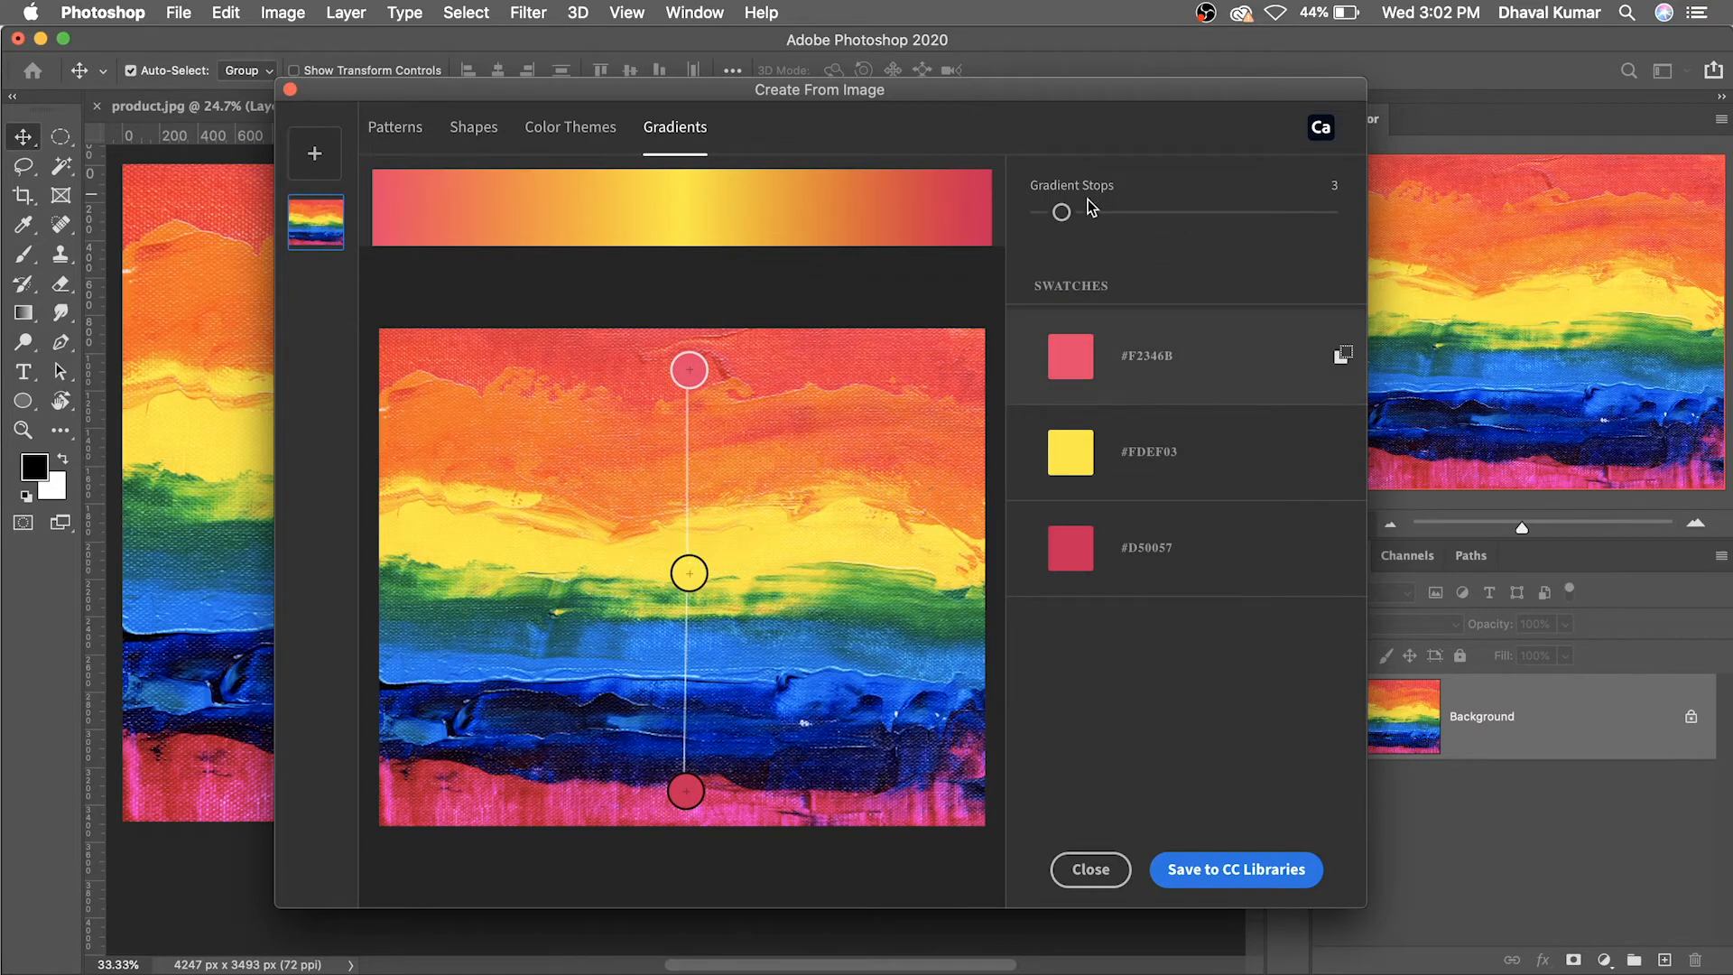
Step: Try a four-stop gradient with the second stop on the yellow band and the third shifted within the blue band
left_click_drag(1062, 213, 1084, 212)
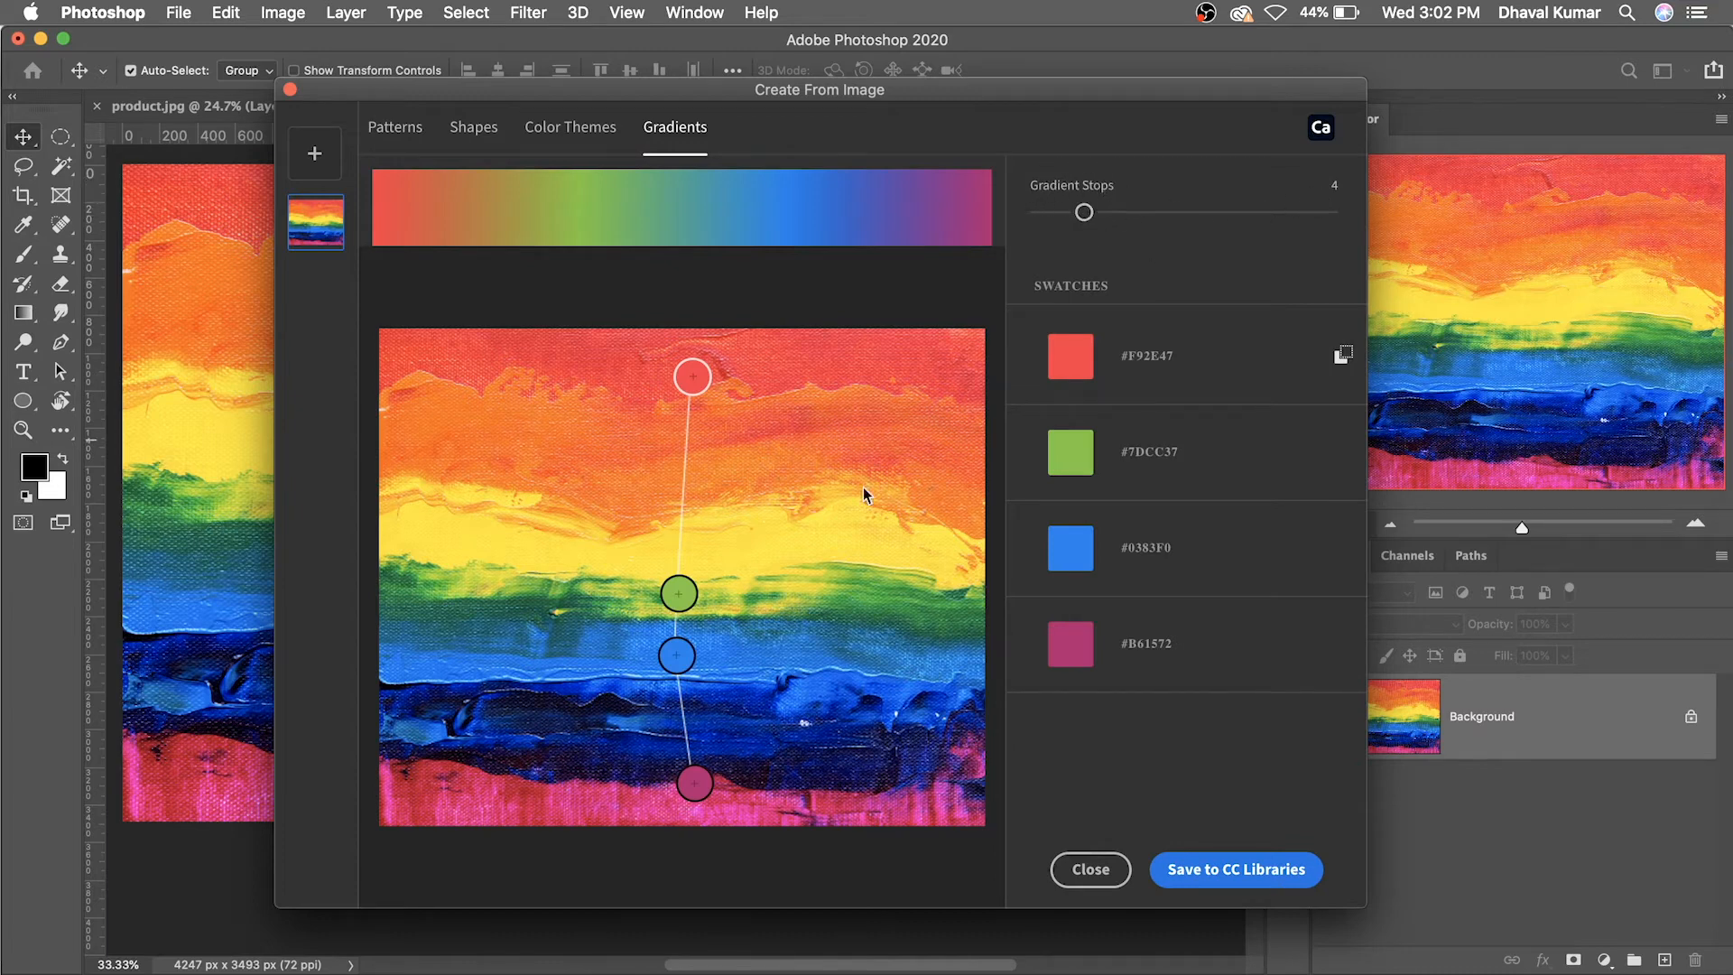
left_click_drag(702, 602, 695, 540)
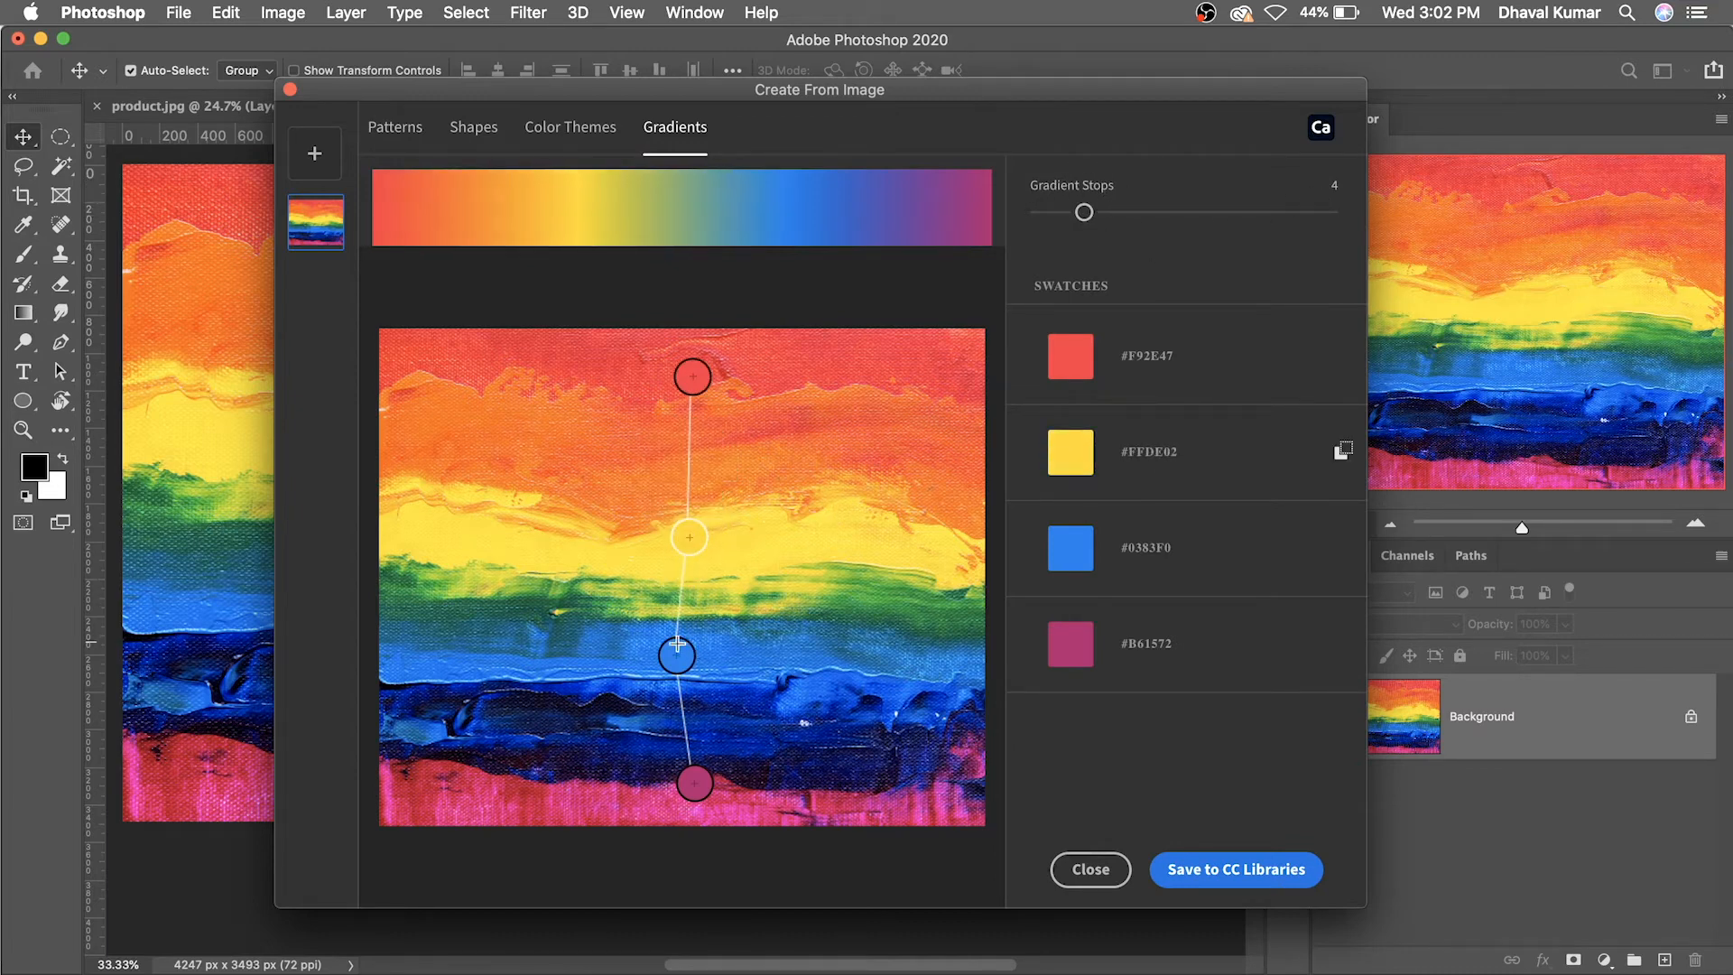
left_click_drag(679, 655, 694, 652)
Step: Set the painting's gradient to 14 stops and save it to CC Libraries
left_click_drag(1084, 212, 1311, 213)
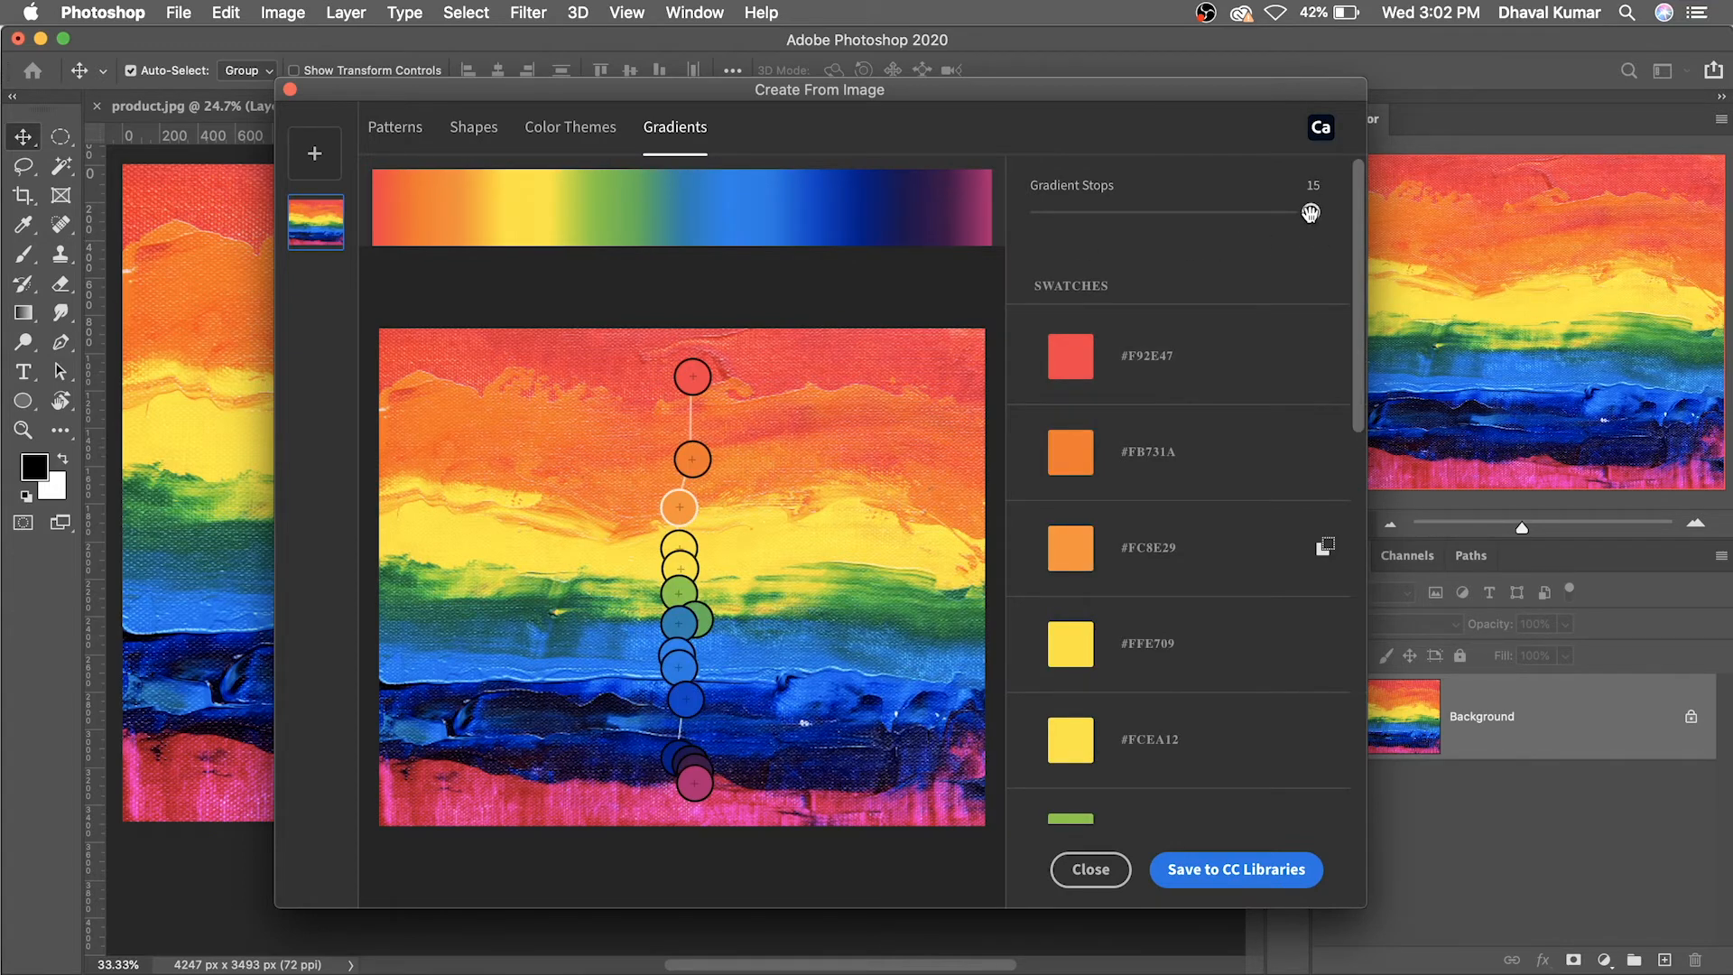
left_click_drag(1311, 213, 1290, 212)
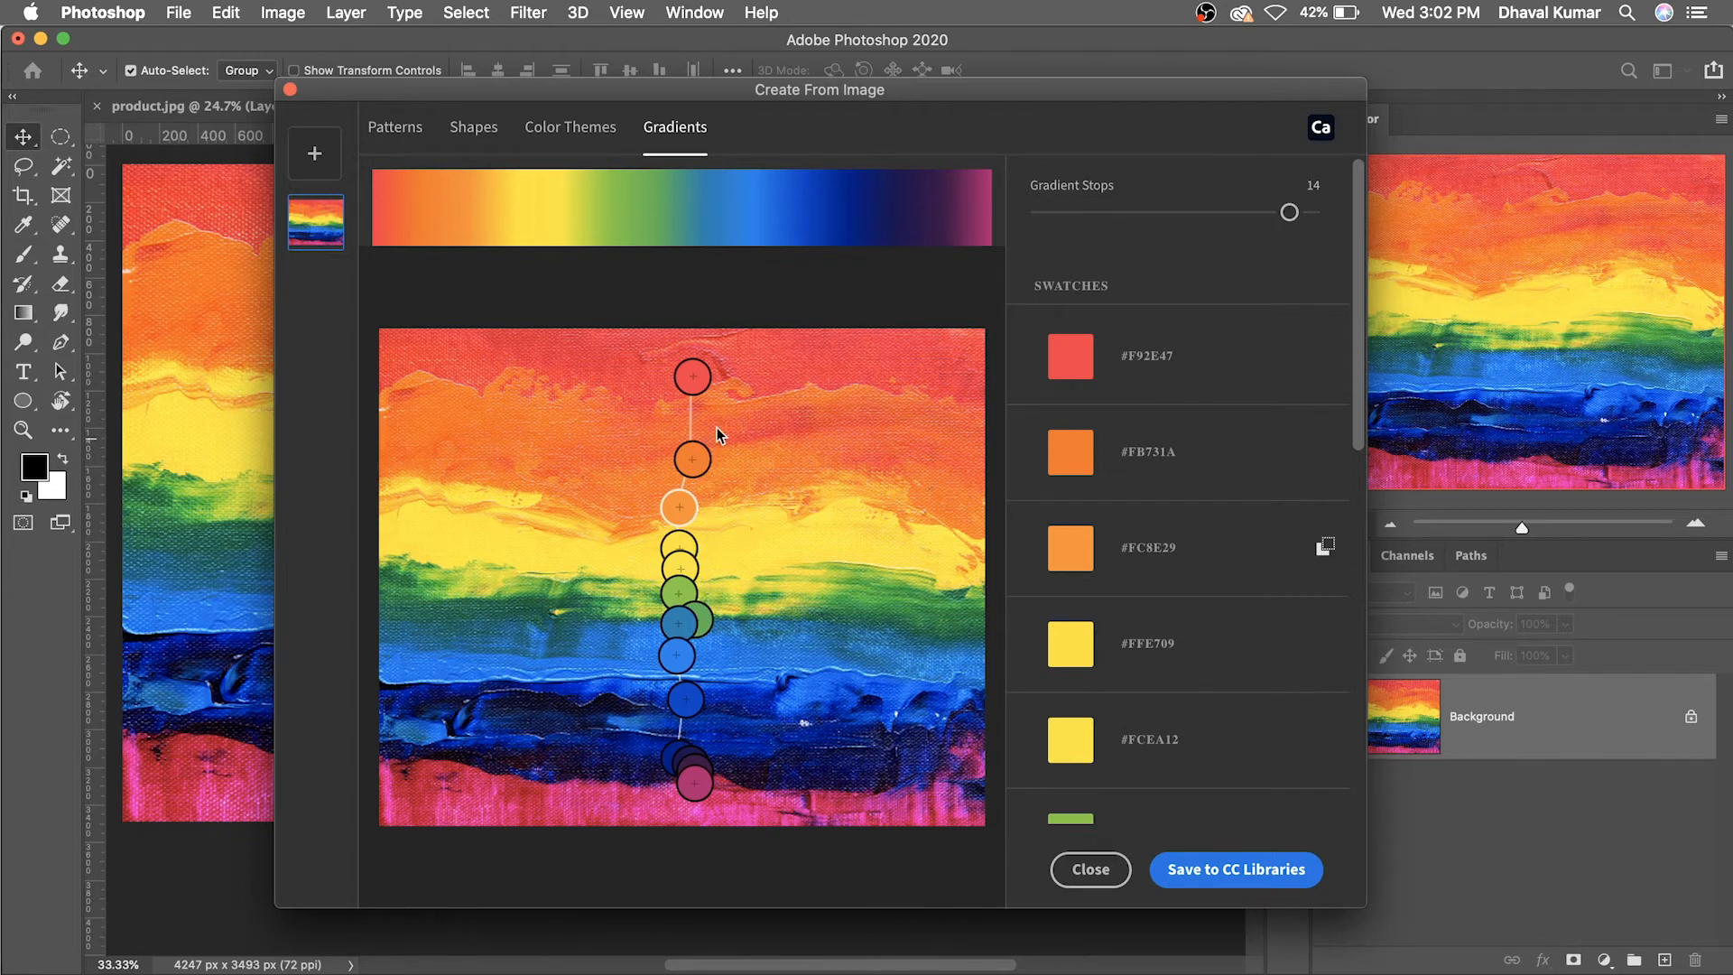
scroll(1331, 569, "down", 2)
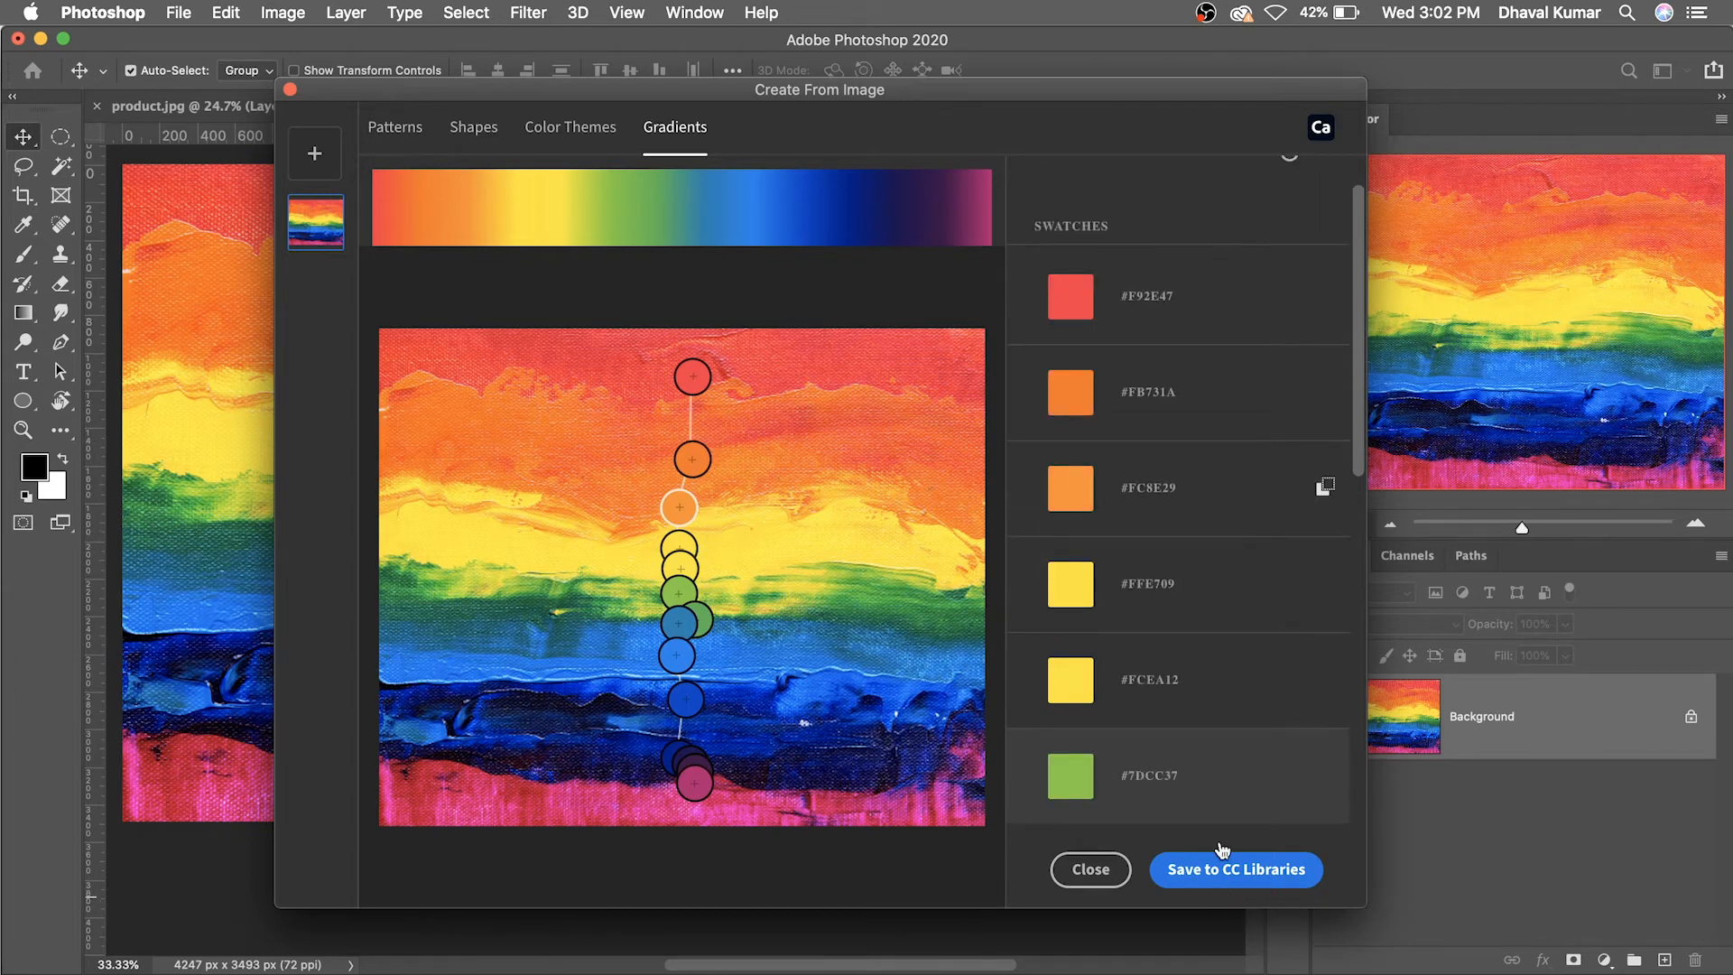
left_click(1242, 892)
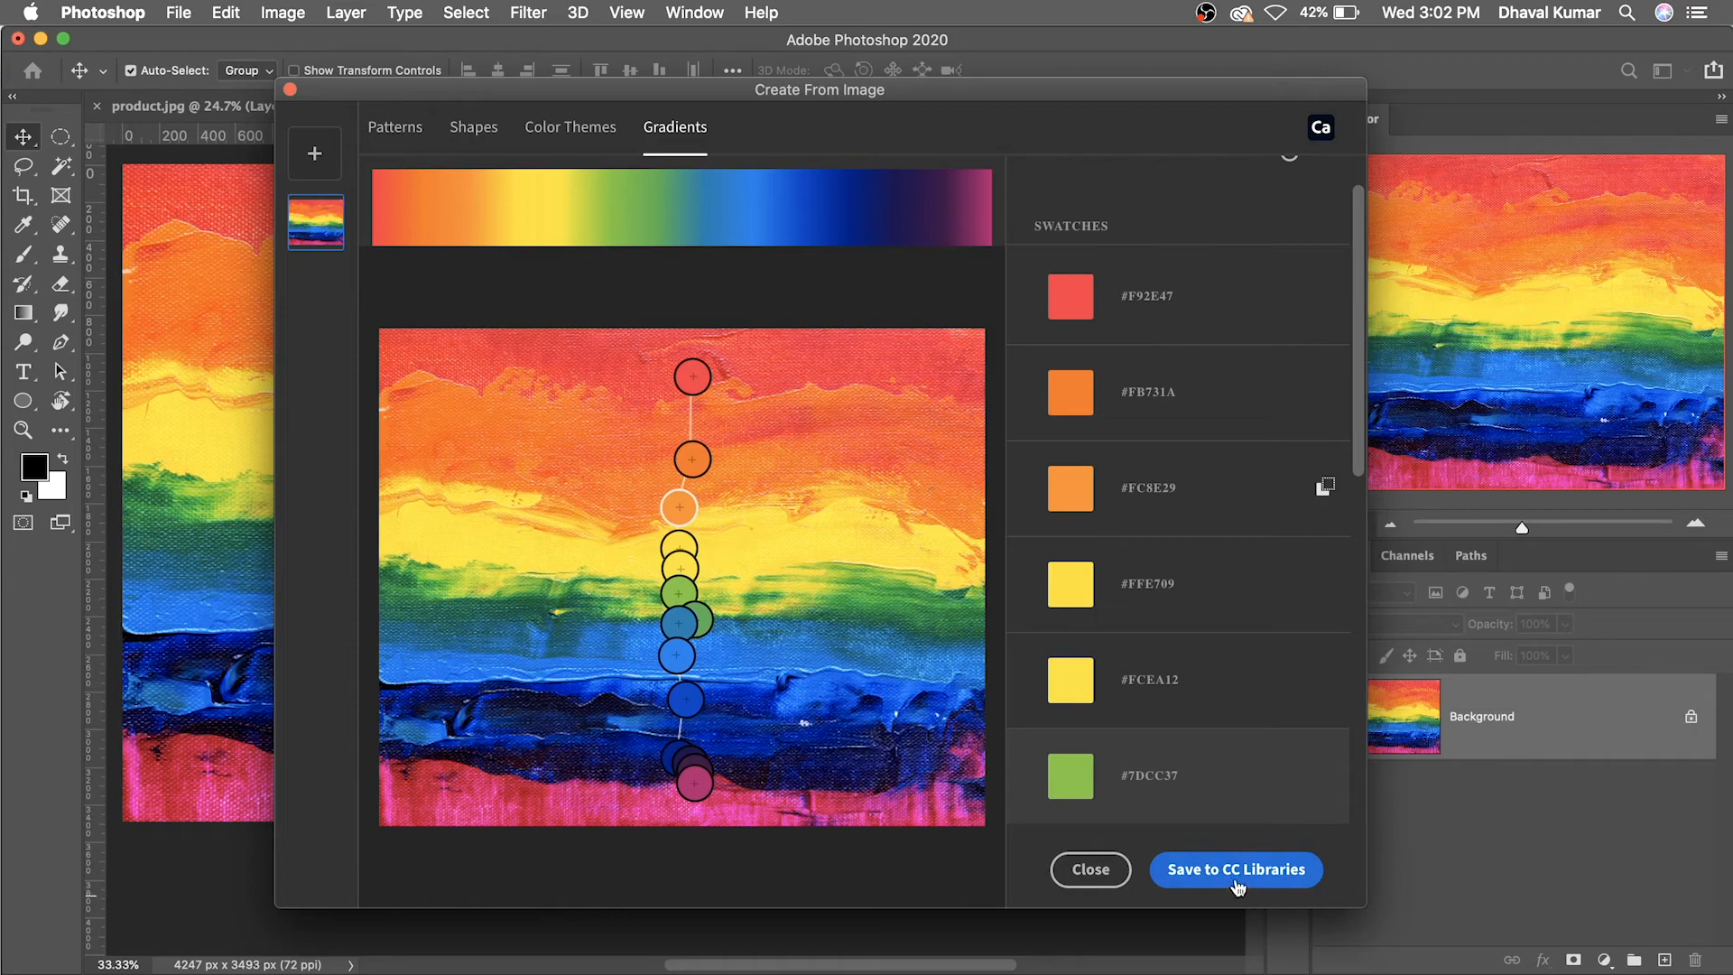